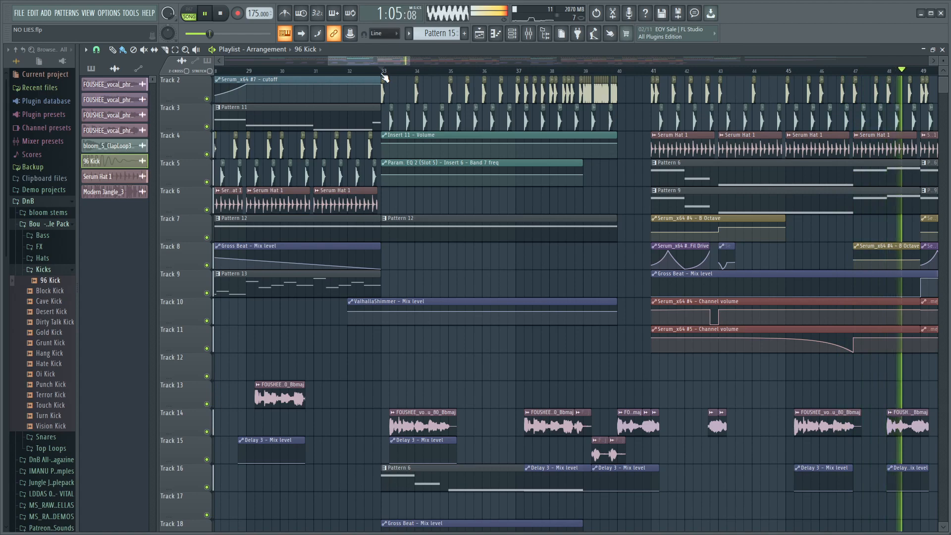
# Solo Track 7 and play Pattern 12 from bar 33
pyautogui.press('space')
pyautogui.scroll(3, 389, 75)
pyautogui.scroll(-2, 390, 75)
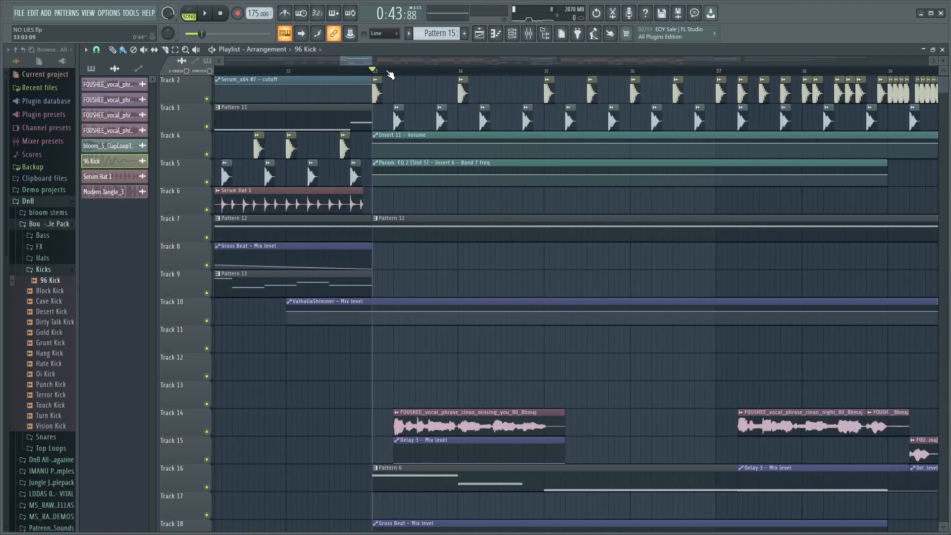
pyautogui.rightClick(206, 237)
pyautogui.press('space')
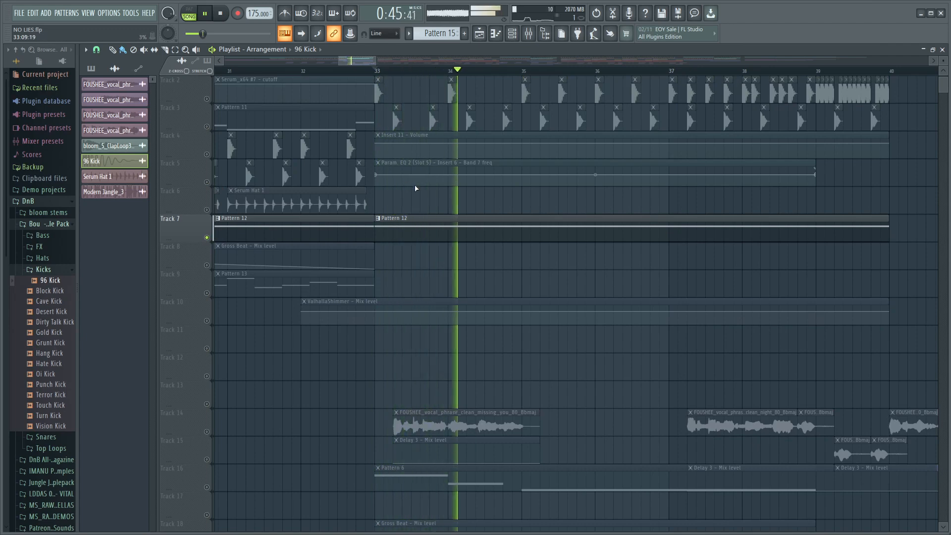
pyautogui.press('space')
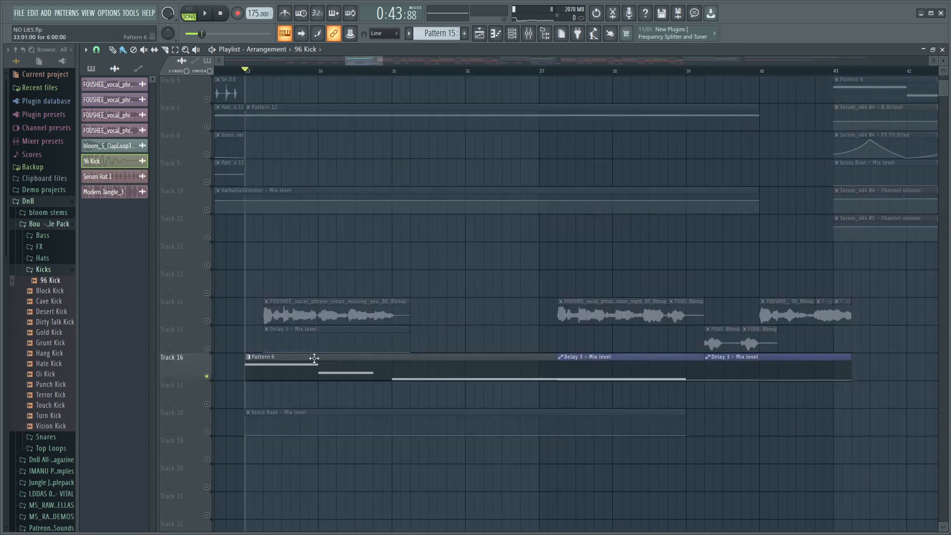
# Enable Track 5 alongside the soloed Track 16 and play Pattern 6 with its EQ automation from bar 33
pyautogui.scroll(3, 445, 135)
pyautogui.click(206, 210)
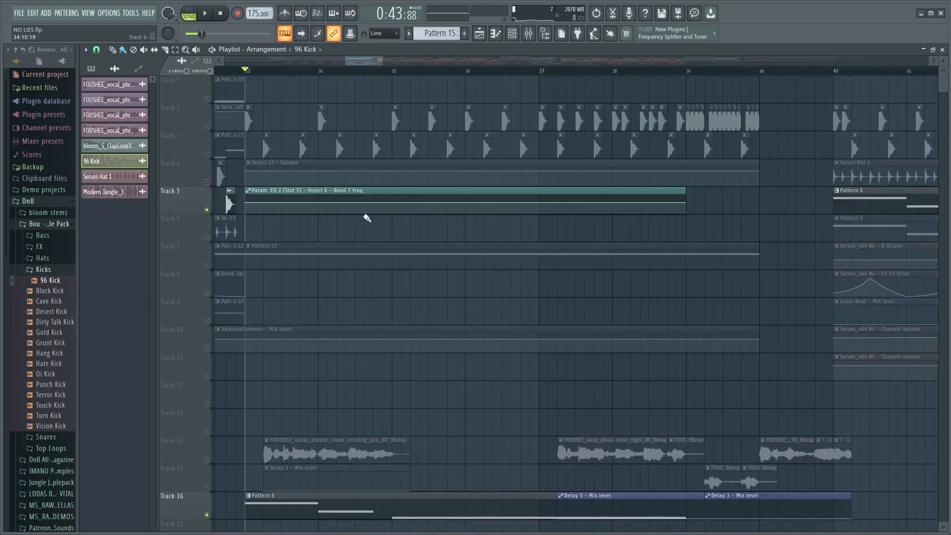
pyautogui.scroll(-3, 368, 220)
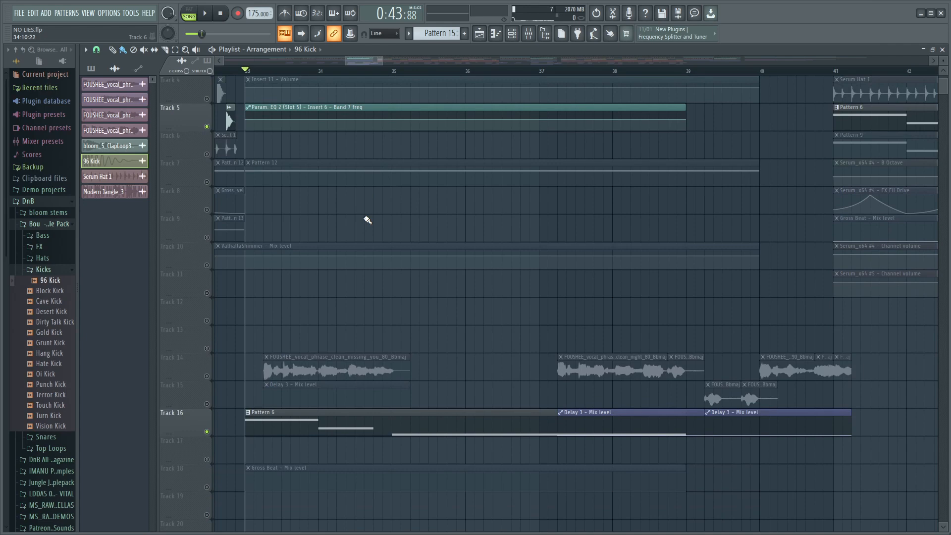
pyautogui.press('space')
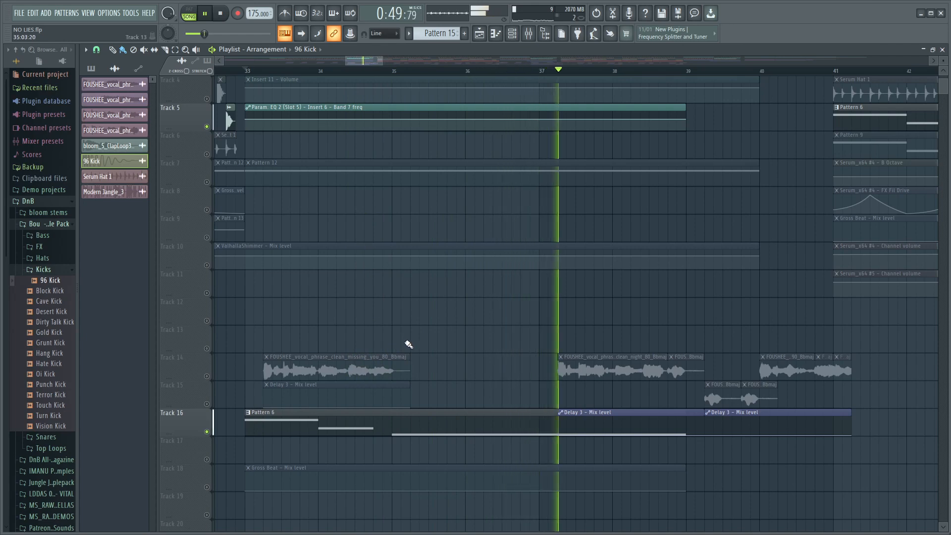
pyautogui.press('space')
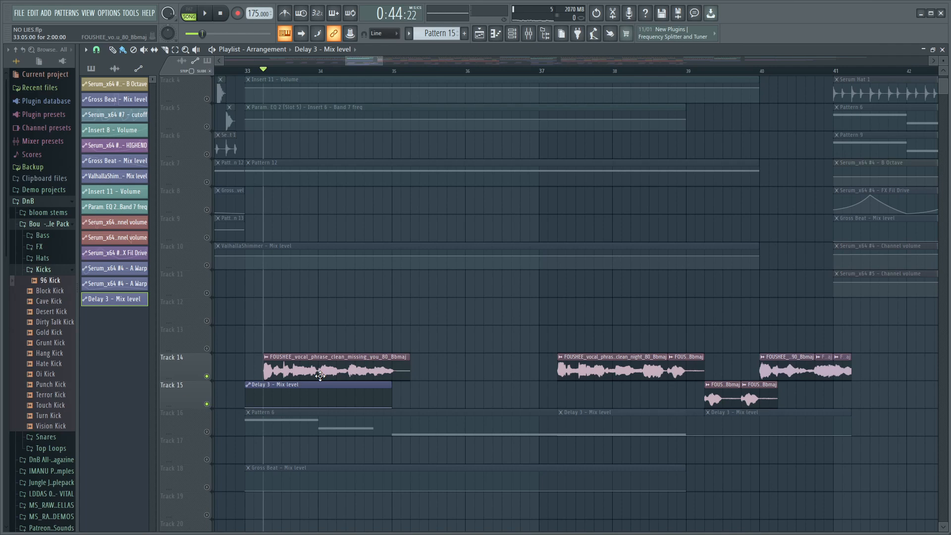
# Audition the vocal clips, and move both Delay 3 - Mix level clips from Track 16 up to Track 15
pyautogui.press('space')
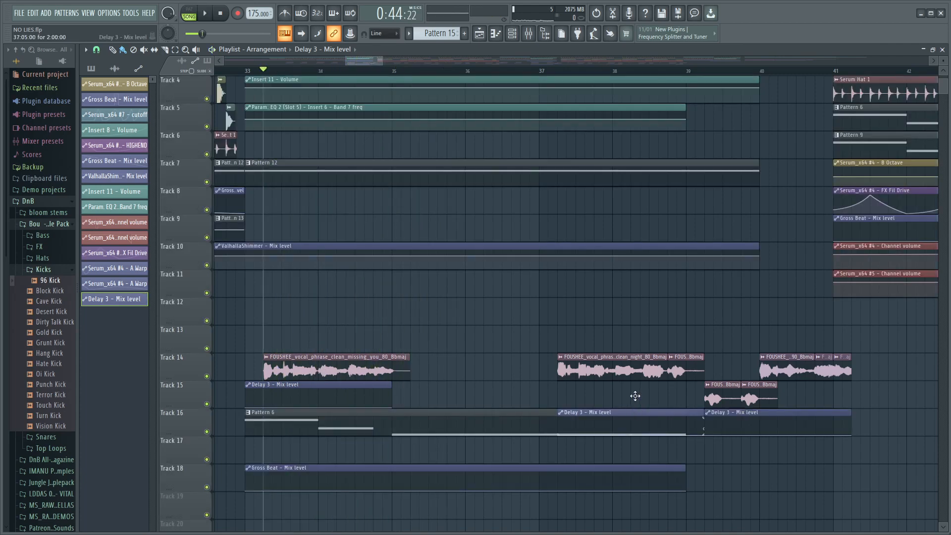
pyautogui.moveTo(635, 419); pyautogui.dragTo(635, 393)
pyautogui.moveTo(754, 414); pyautogui.dragTo(753, 383)
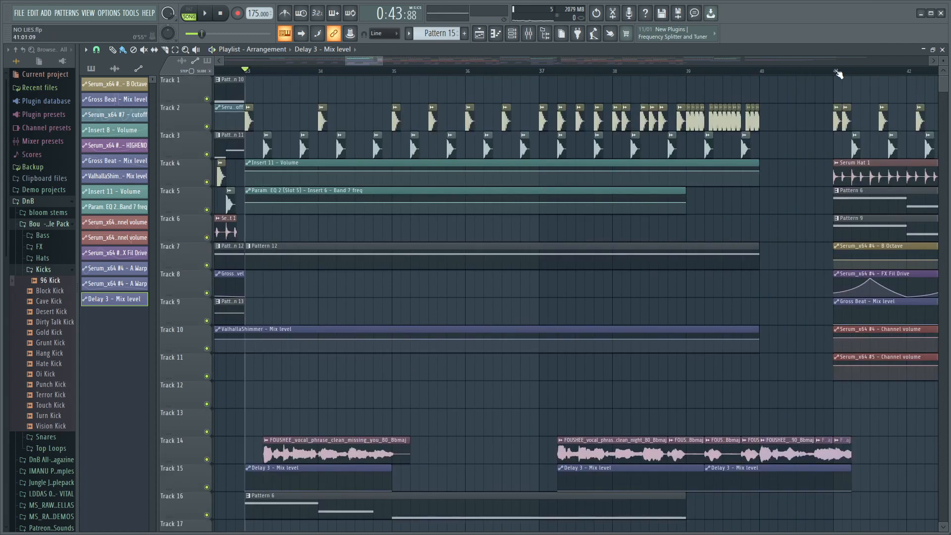
# Select bars 33 to 41 and play the section with all tracks enabled
pyautogui.hotkey('ctrl', 'a')
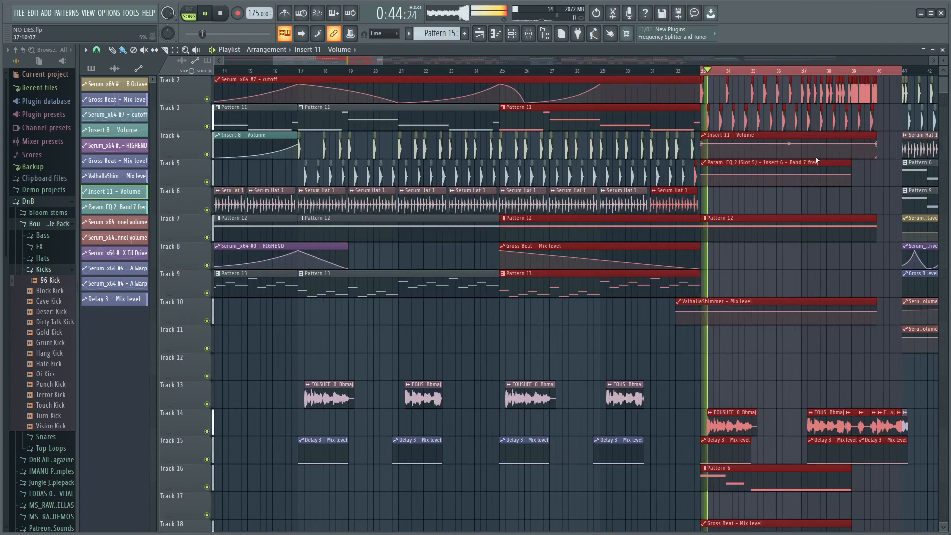
pyautogui.moveTo(338, 58); pyautogui.dragTo(379, 59)
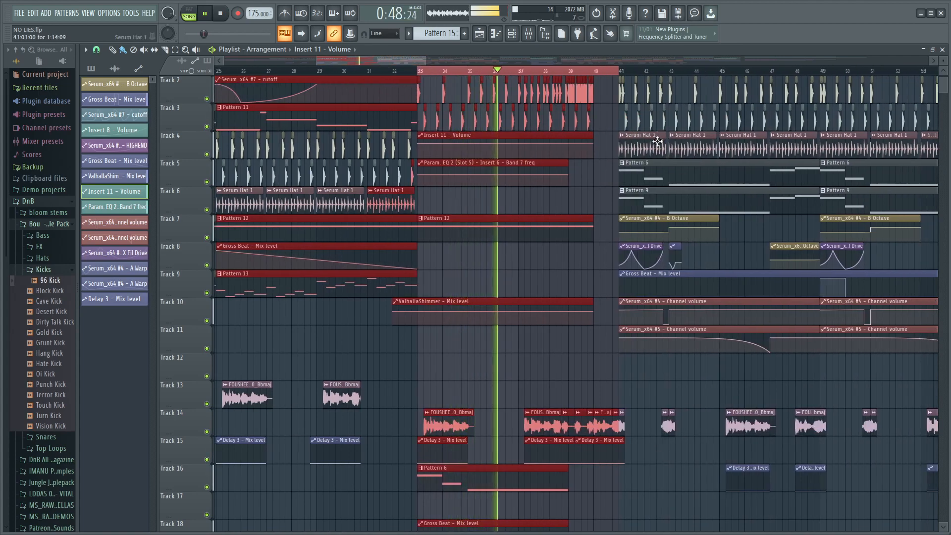
pyautogui.scroll(-3, 658, 139)
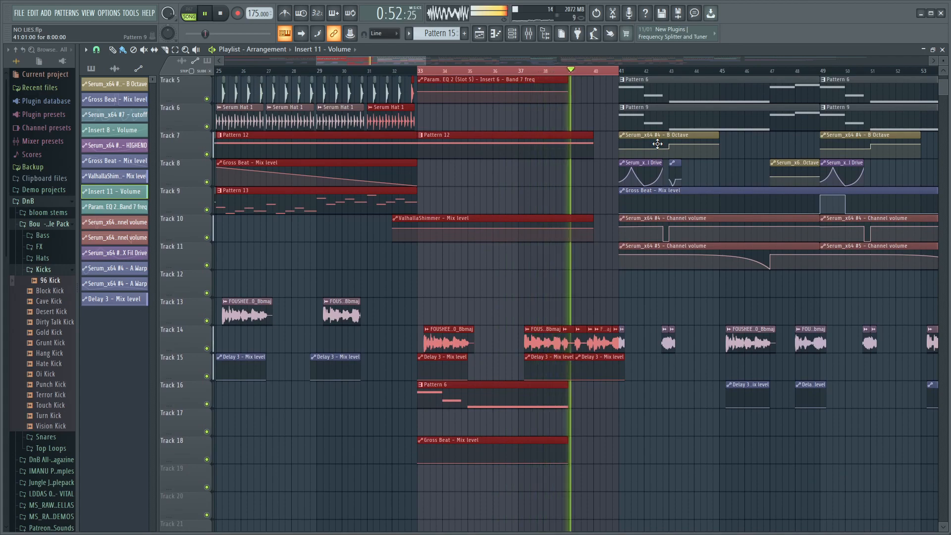
pyautogui.press('space')
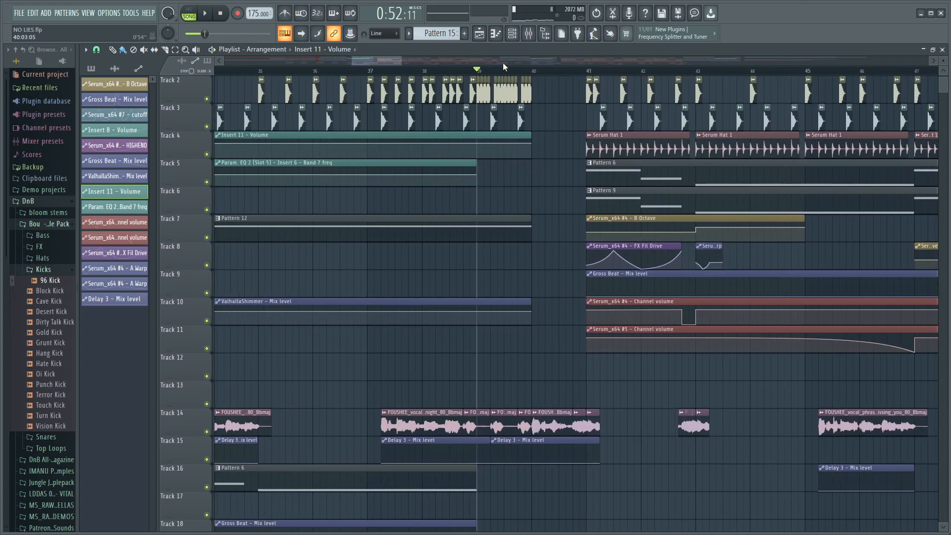
# Solo the kick, clap and hat tracks (Tracks 2 to 4) and play them from bar 41
pyautogui.moveTo(382, 61)
pyautogui.mouseDown()
pyautogui.moveTo(405, 62)
pyautogui.moveTo(393, 59)
pyautogui.mouseUp()
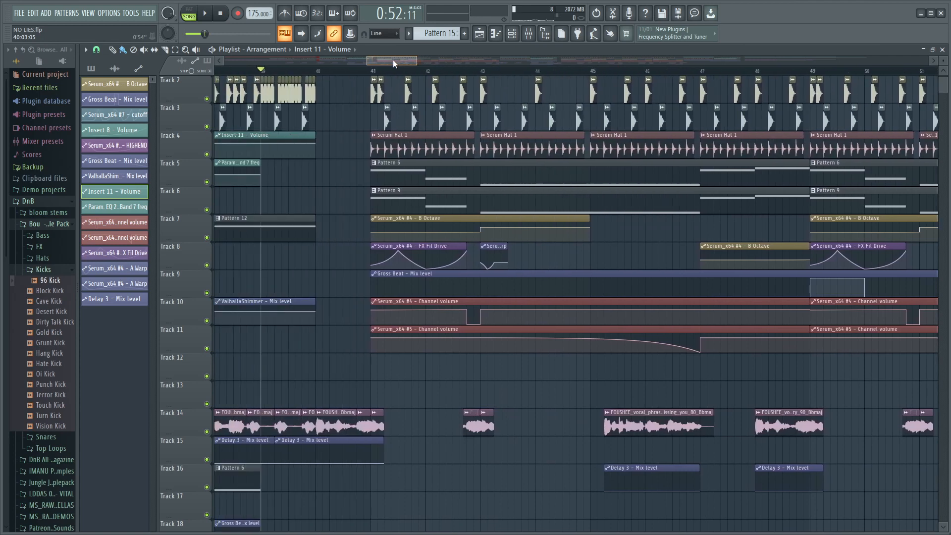
pyautogui.rightClick(207, 99)
pyautogui.press('space')
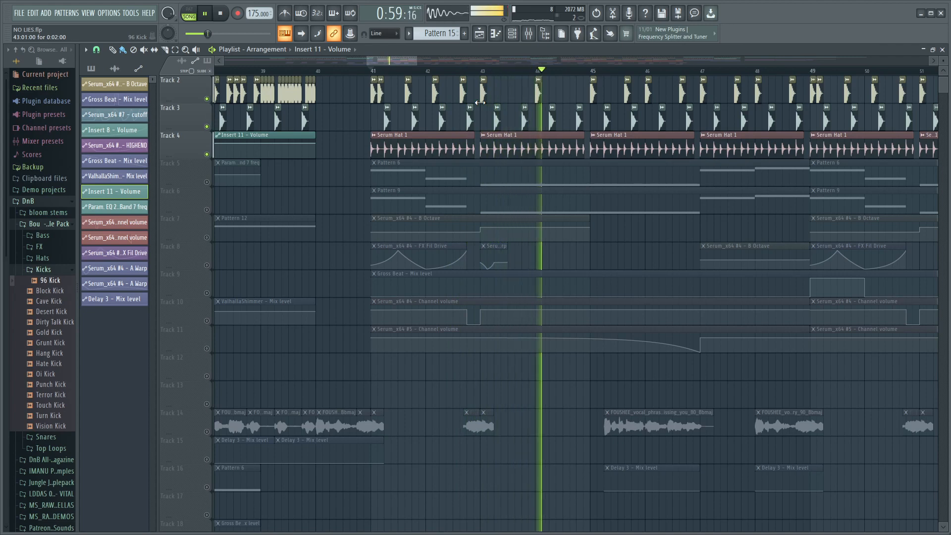
pyautogui.press('space')
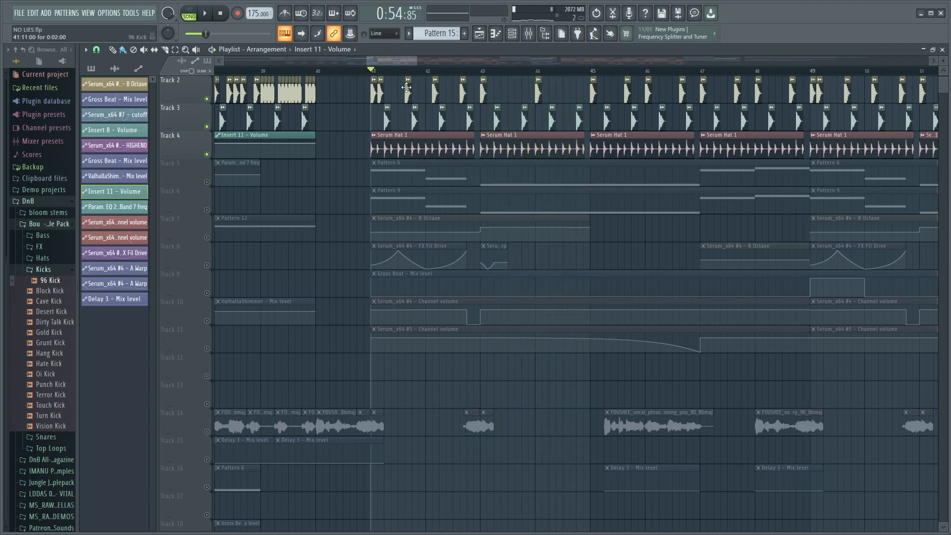
# Try the kick on the bar 42 downbeat, play the drums, and move it back to its off-beat position
pyautogui.moveTo(434, 94); pyautogui.dragTo(428, 93)
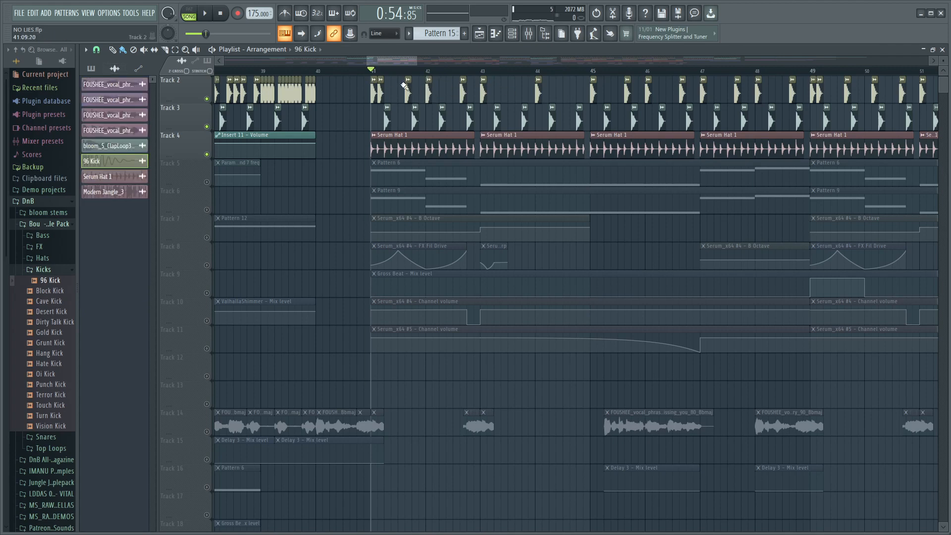
pyautogui.press('space')
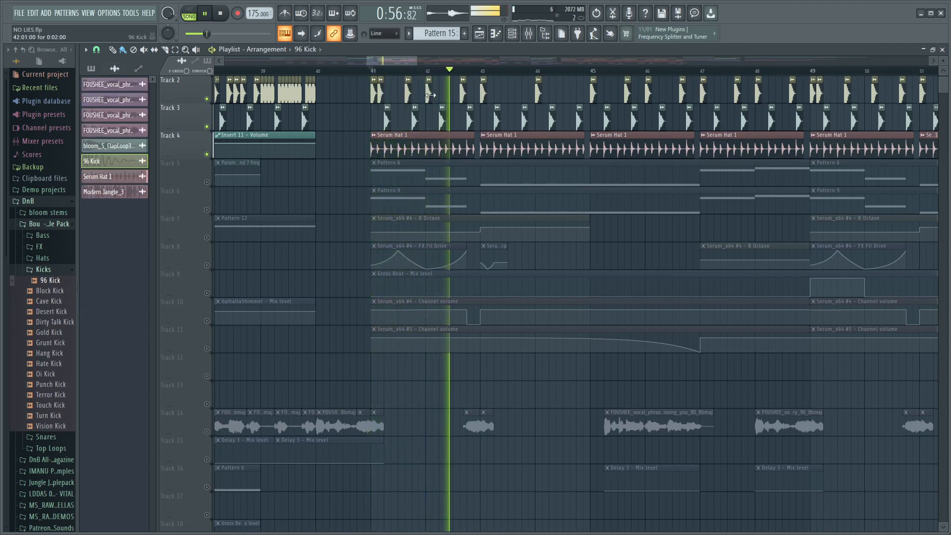
pyautogui.press('space')
pyautogui.moveTo(430, 95); pyautogui.dragTo(433, 90)
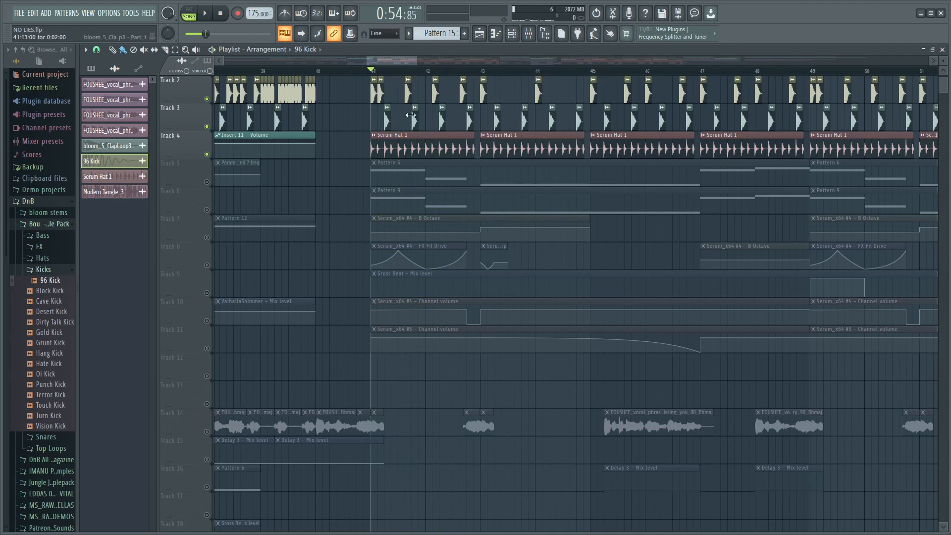
# Replay the soloed kick, clap and hat groove from bar 41
pyautogui.press('space')
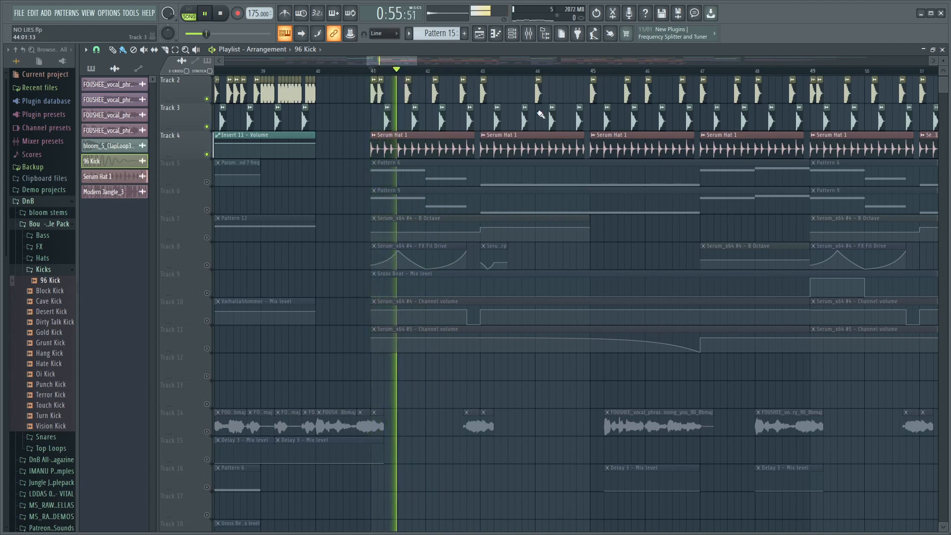
pyautogui.press('space')
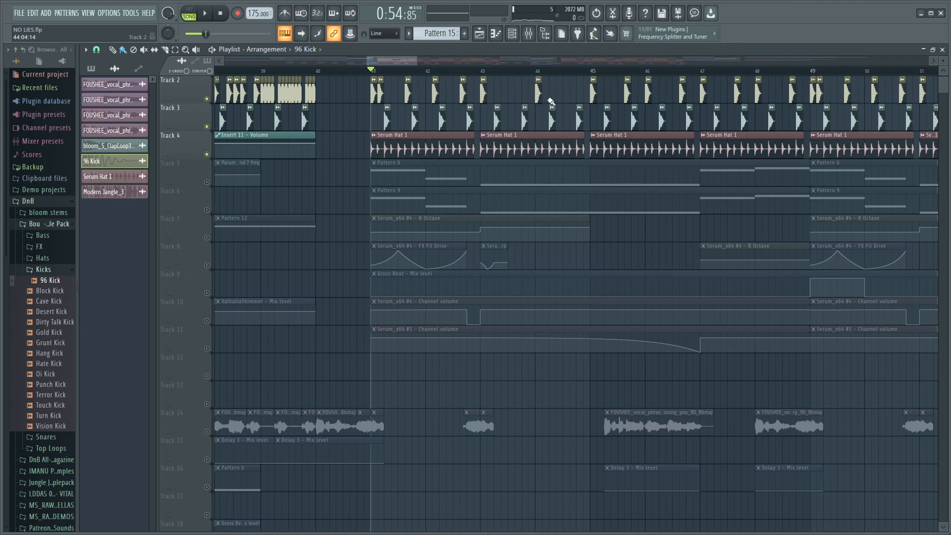
pyautogui.press('space')
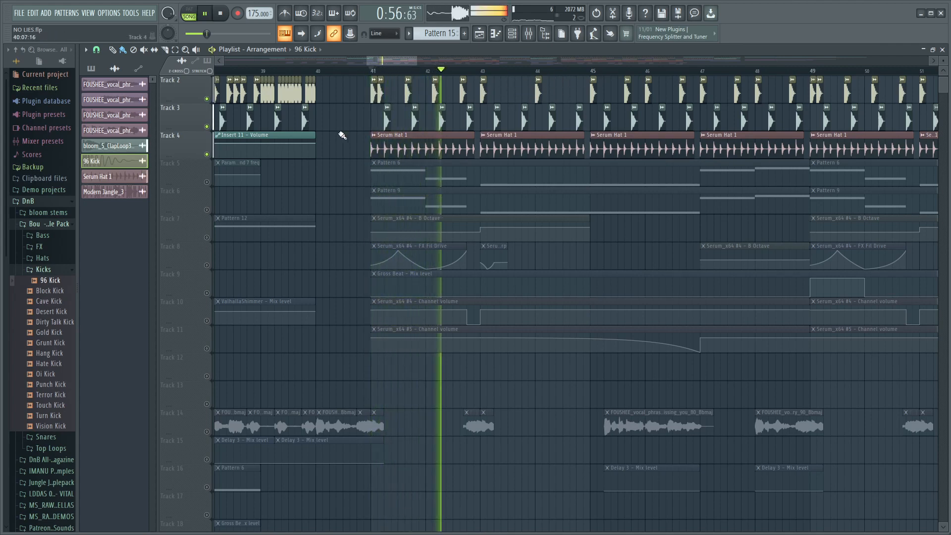
# Briefly isolate the clap on Track 3, solo the Serum Hat 1 clips on Track 4, and play them from bar 41
pyautogui.rightClick(207, 154)
pyautogui.press('space')
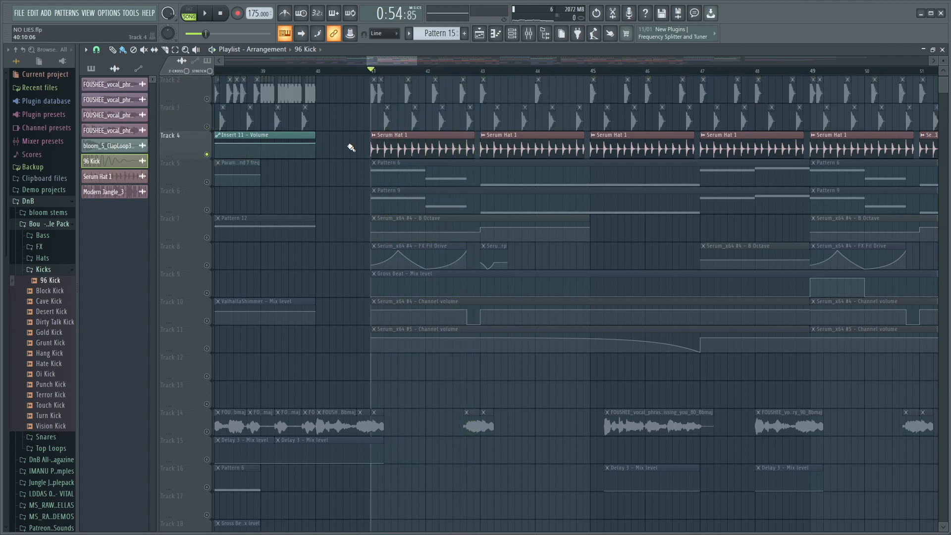
pyautogui.rightClick(206, 126)
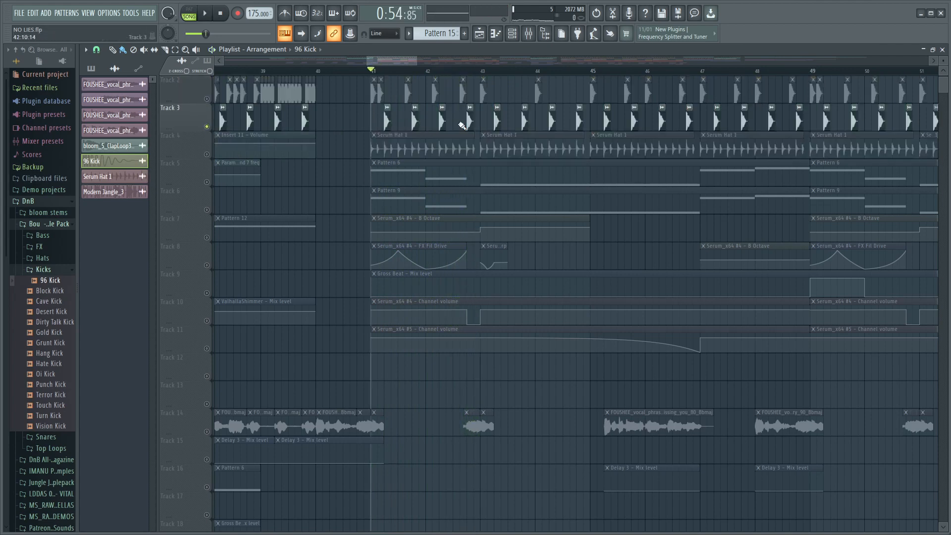
pyautogui.rightClick(206, 154)
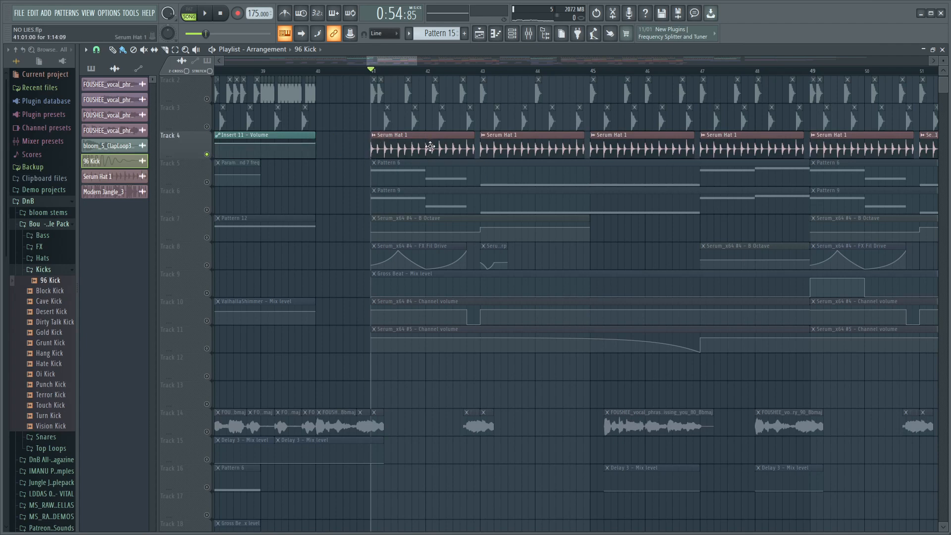
pyautogui.press('space')
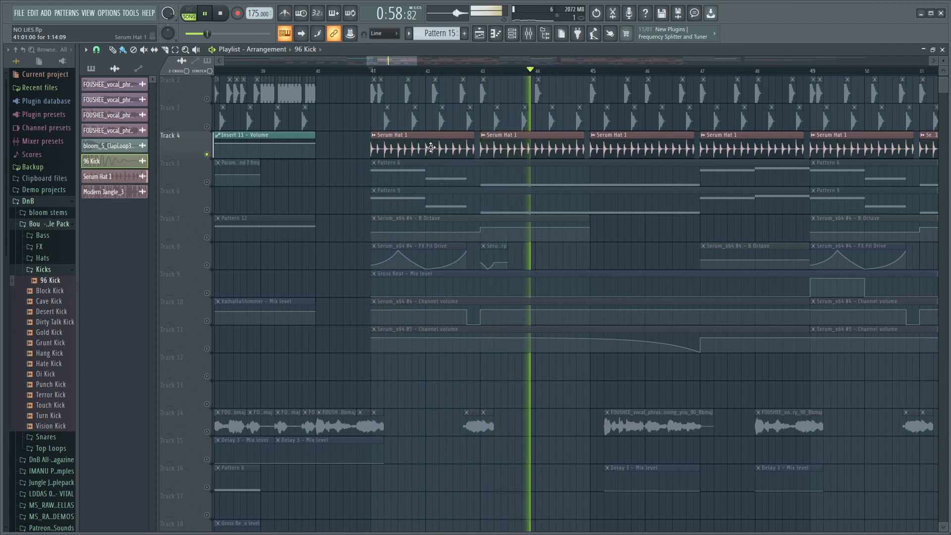
pyautogui.press('space')
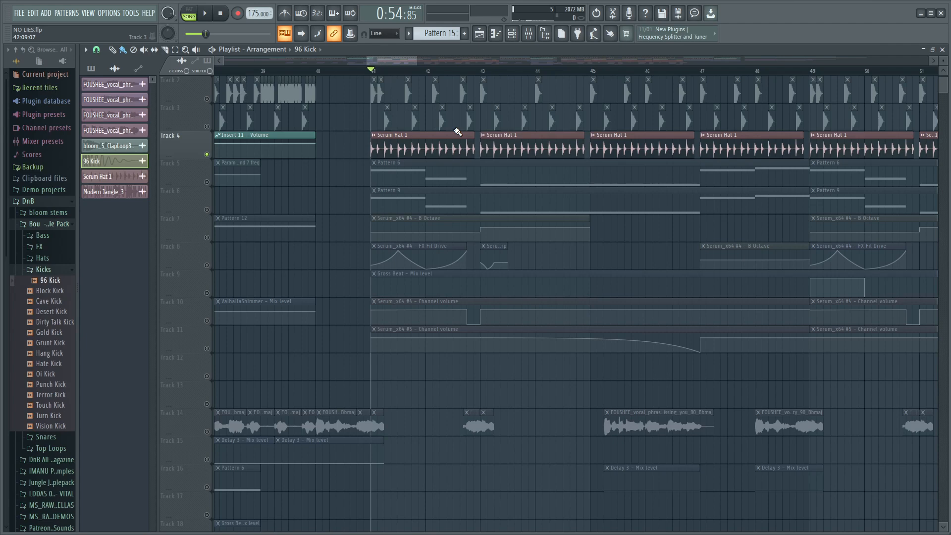
# Solo Track 6 and play the Pattern 9 bass from bar 41
pyautogui.scroll(3, 385, 154)
pyautogui.rightClick(207, 210)
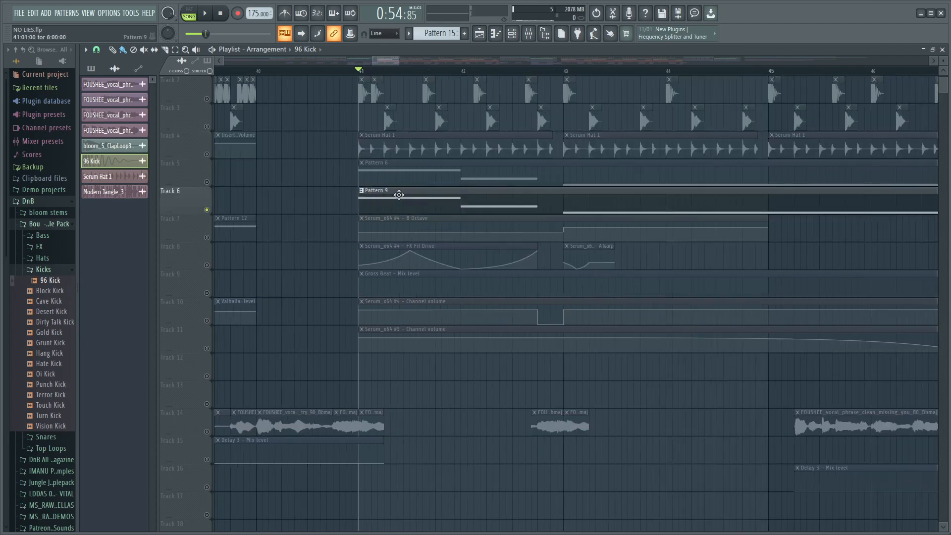
pyautogui.press('space')
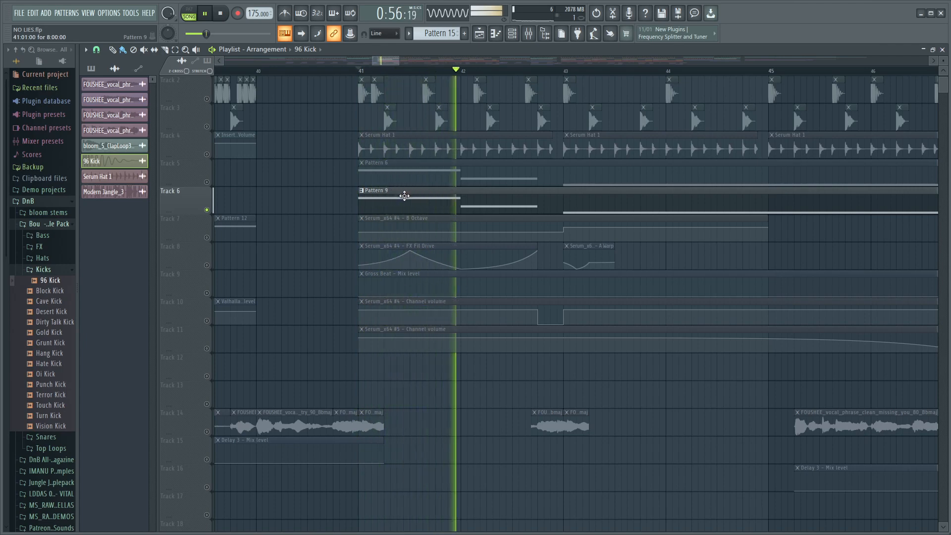
pyautogui.moveTo(388, 60); pyautogui.dragTo(394, 65)
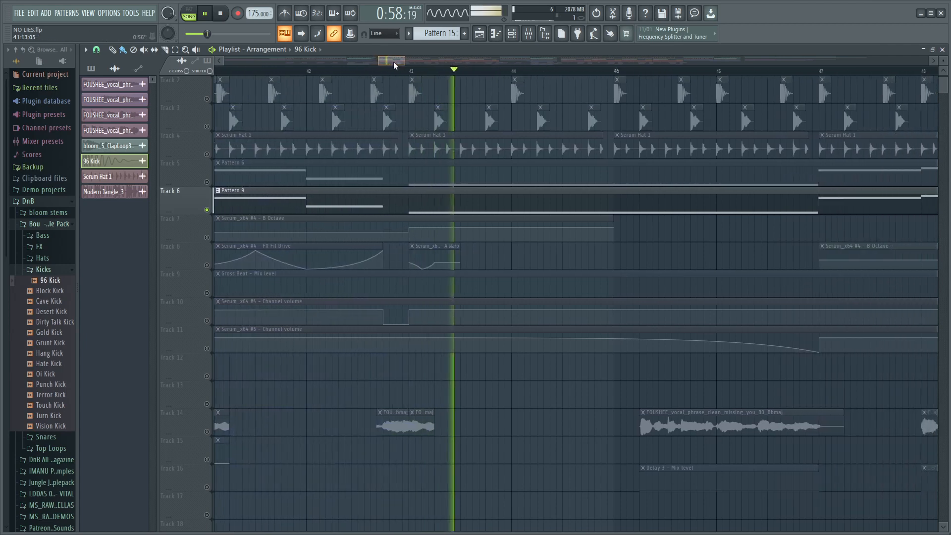
pyautogui.press('space')
# Open the Serum_x64 #5 instrument from the channel rack and reposition its window over the playlist
pyautogui.click(517, 33)
pyautogui.press('space')
pyautogui.press('space')
pyautogui.click(551, 273)
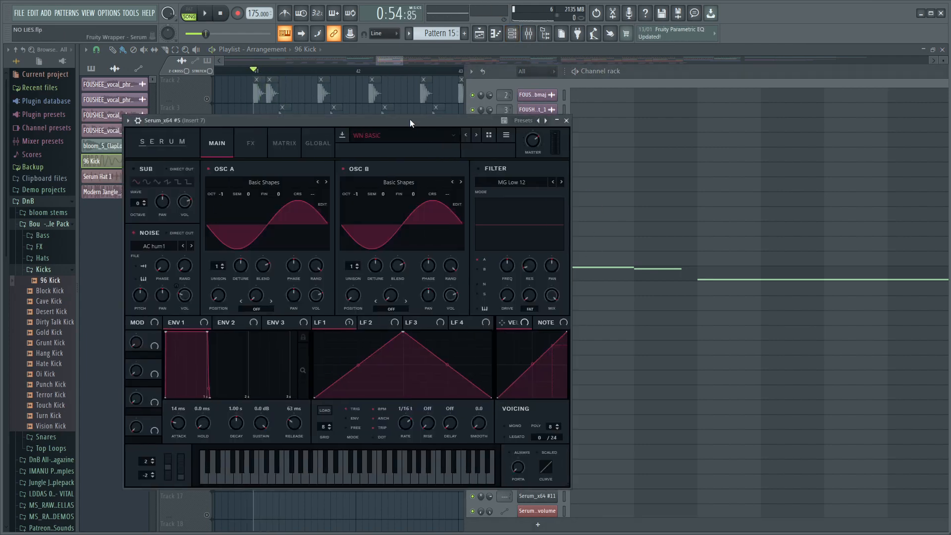
pyautogui.moveTo(394, 119); pyautogui.dragTo(584, 126)
# Point out oscillators A and B by toggling them, switch the AC hum1 noise oscillator on, and play the bass from bar 41
pyautogui.click(385, 176)
pyautogui.click(385, 176)
pyautogui.click(518, 178)
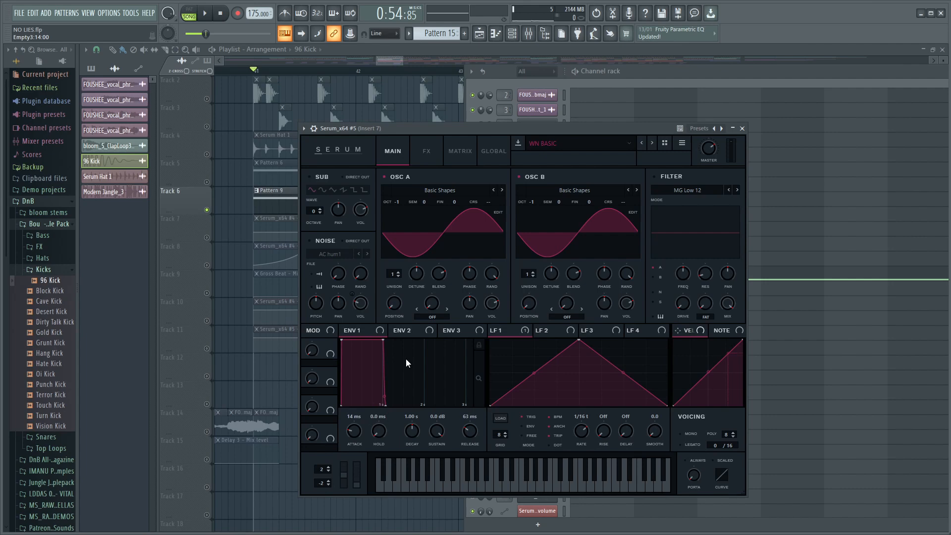
pyautogui.click(310, 241)
pyautogui.press('space')
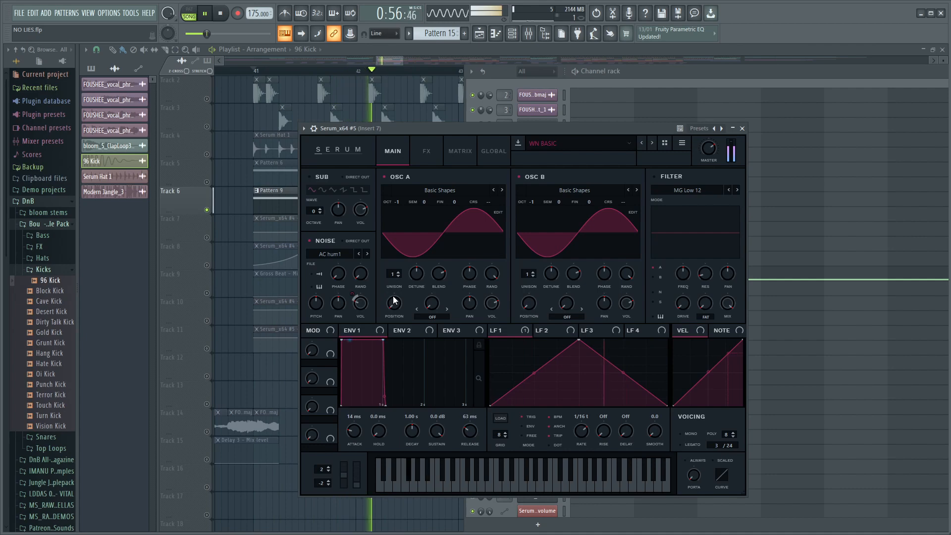
pyautogui.press('space')
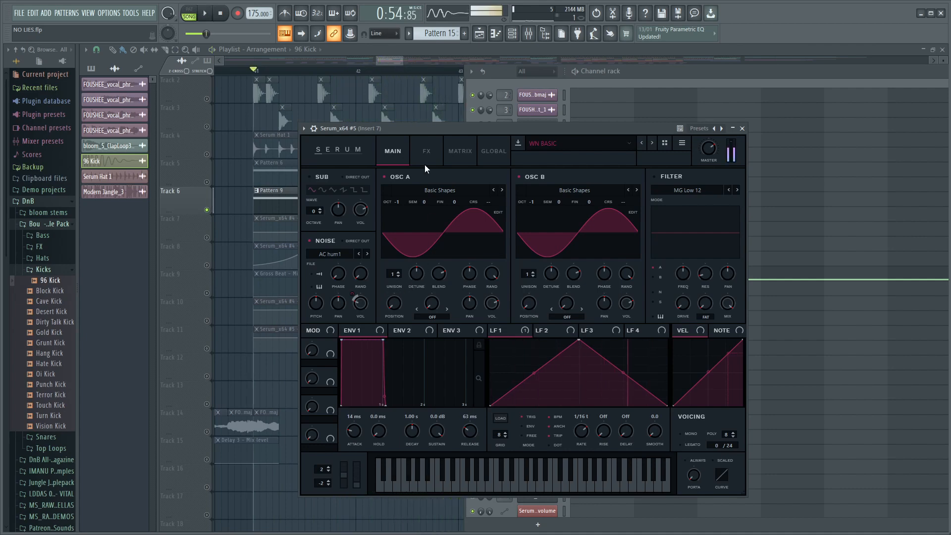
# Open Serum's effects page and enable the Distortion effect
pyautogui.click(427, 151)
pyautogui.click(311, 193)
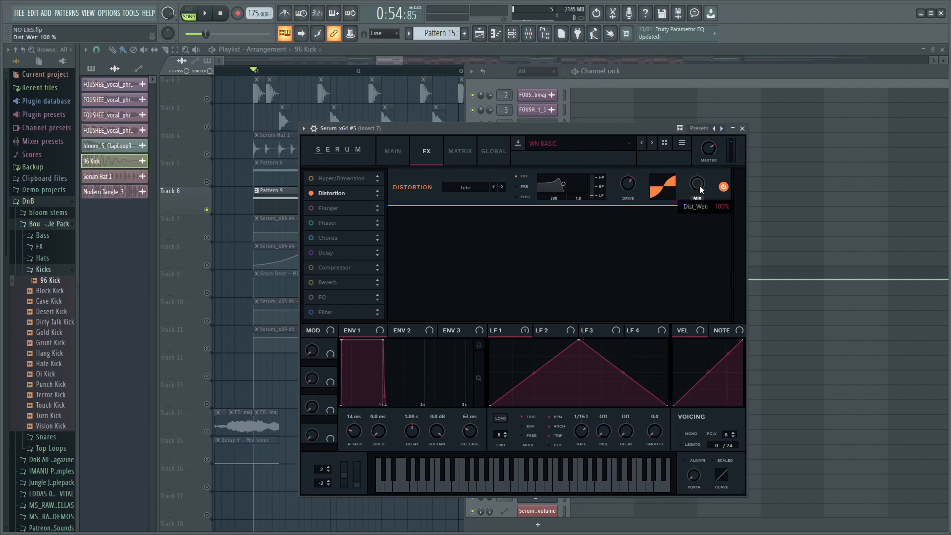
# Play the Serum_x64 #5 bass from bar 41 on Serum's main page, examine LFO 1's rate, and close the instrument
pyautogui.press('space')
pyautogui.click(391, 151)
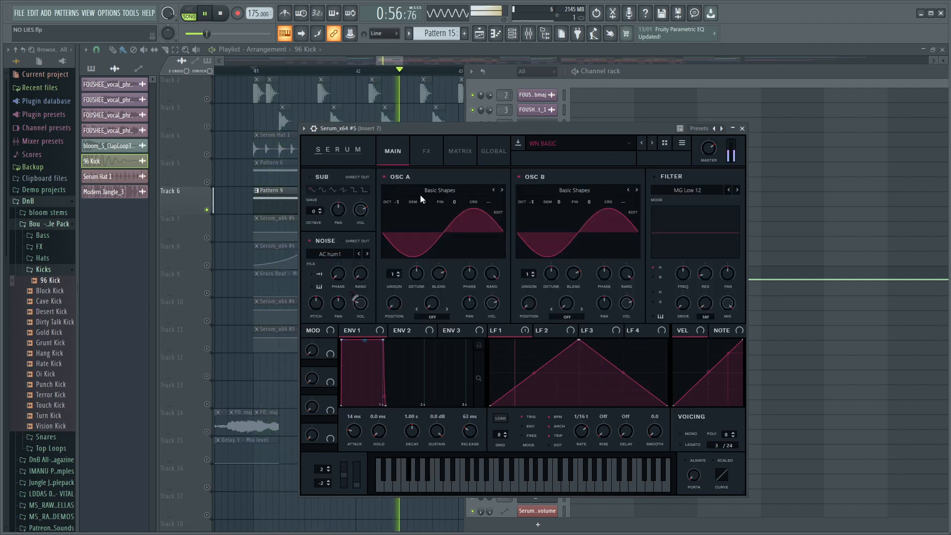
pyautogui.press('space')
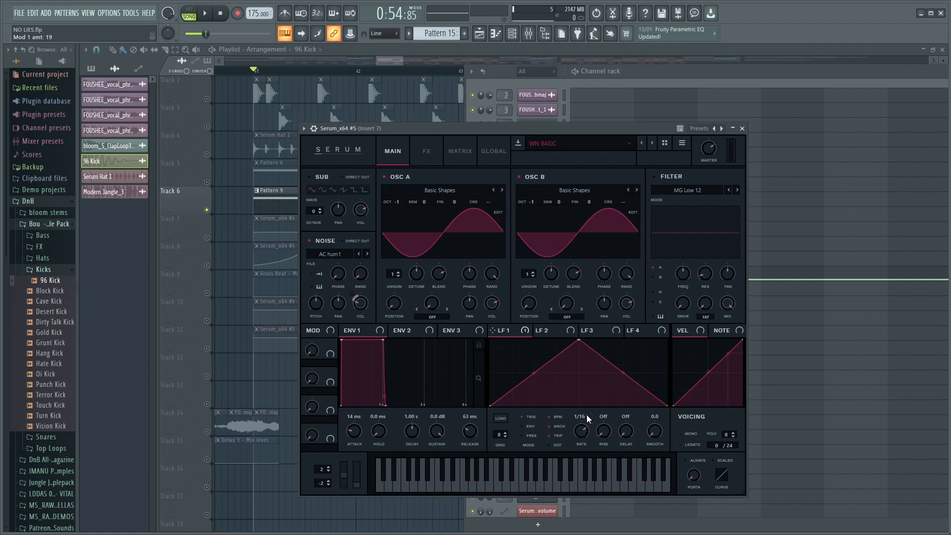
pyautogui.moveTo(586, 415); pyautogui.dragTo(588, 397)
pyautogui.press('space')
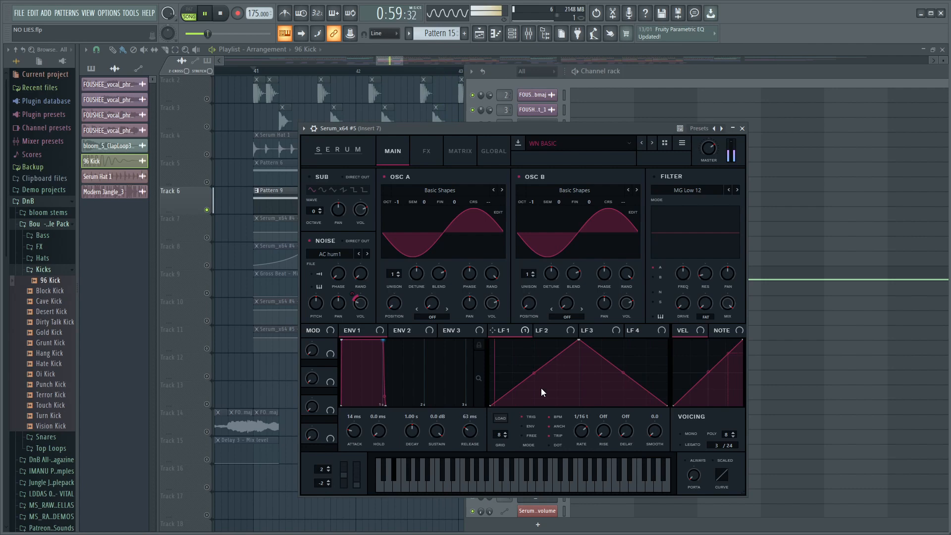
pyautogui.press('space')
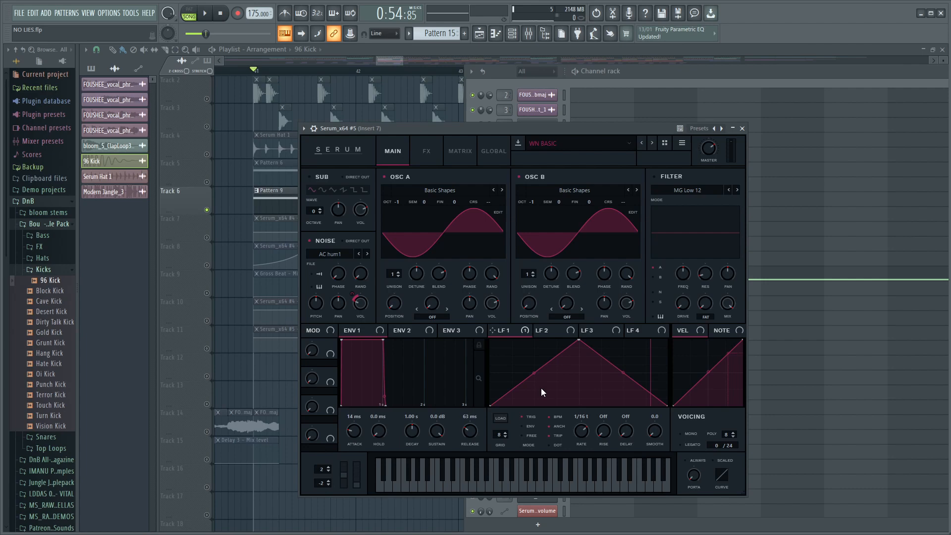
pyautogui.press('Escape')
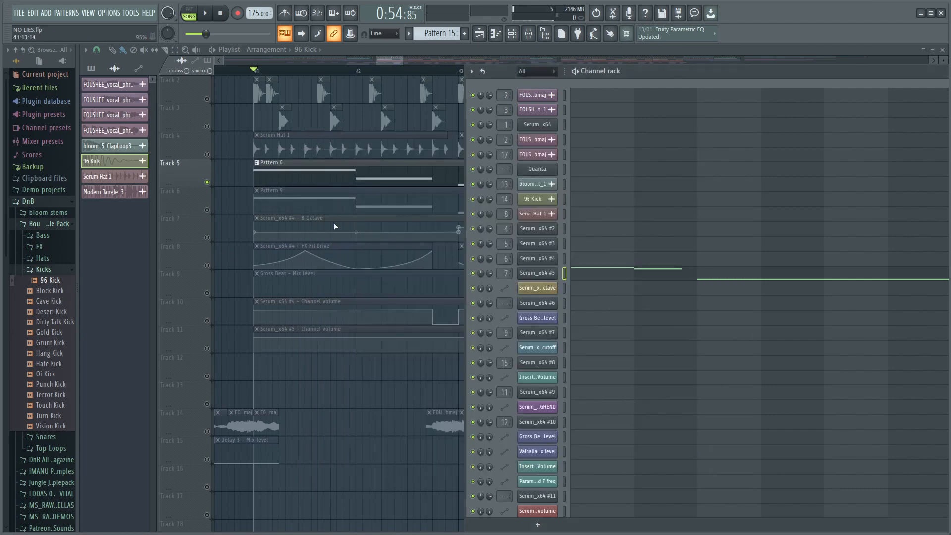
# Play the soloed Pattern 6 bass on Track 5 from bar 41, and open the Serum_x64 #4 instrument
pyautogui.press('space')
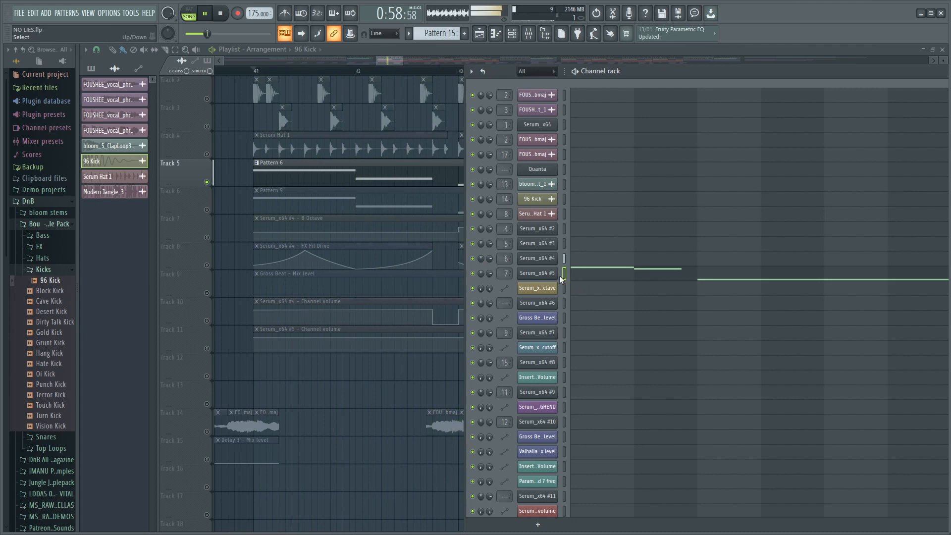
pyautogui.press('space')
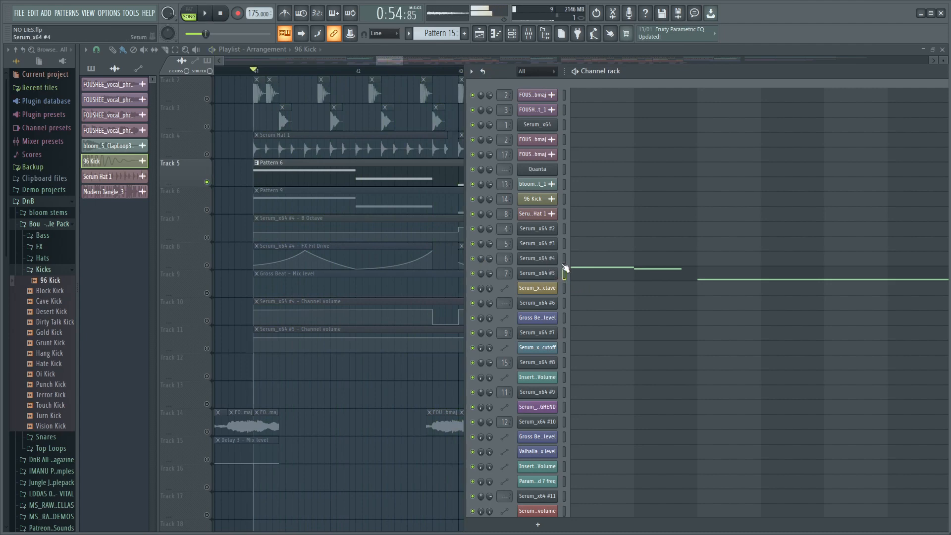
pyautogui.click(549, 270)
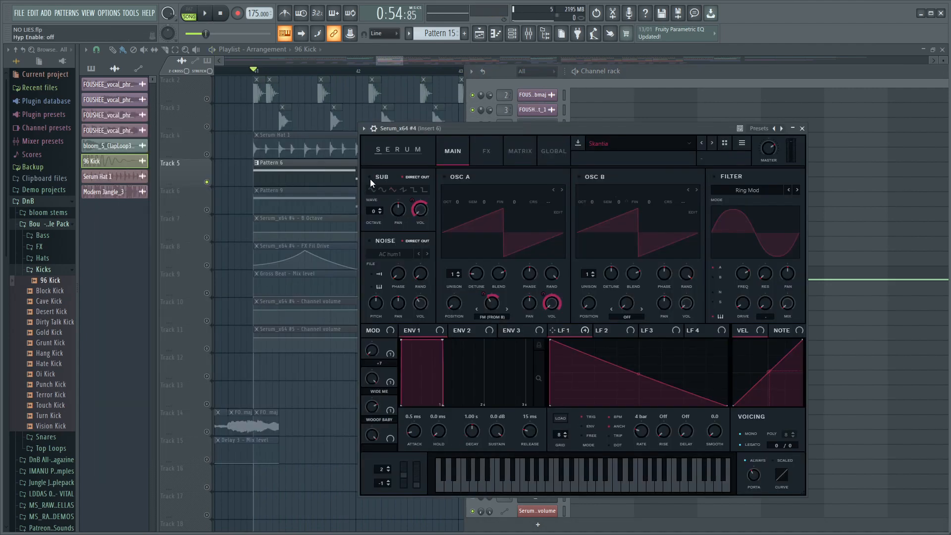
# Switch on the sub oscillator and oscillator A, going through the sub's waveform and volume
pyautogui.click(393, 190)
pyautogui.click(419, 215)
pyautogui.click(412, 197)
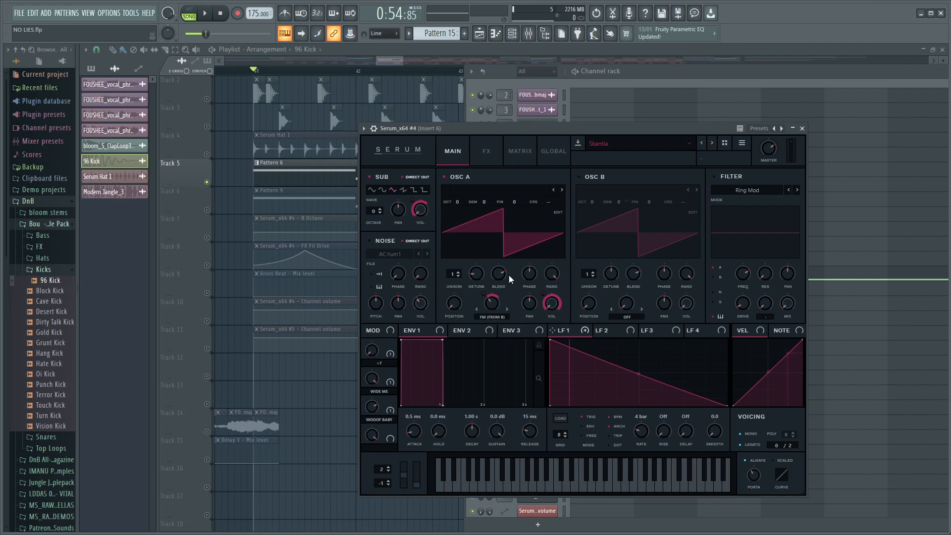
# Examine oscillator A's FM (From B) warp amount and play the bass from bar 41 with oscillator B off
pyautogui.click(490, 305)
pyautogui.click(484, 294)
pyautogui.press('space')
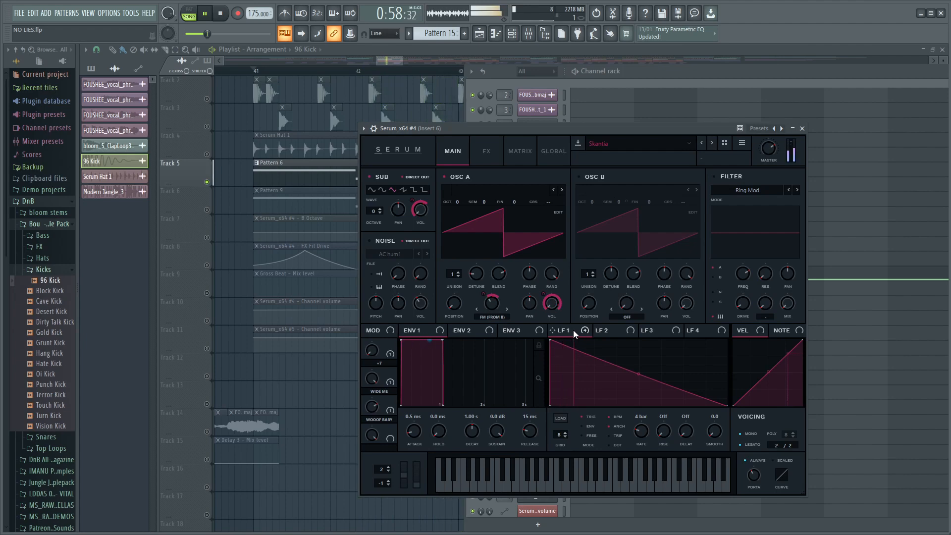
pyautogui.press('space')
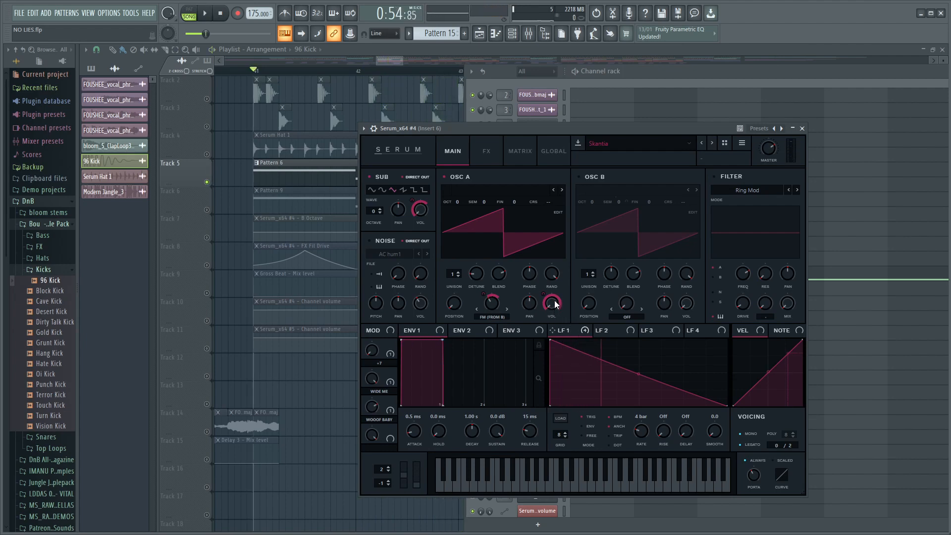
# Switch on oscillator B and play the bass from bar 41 to hear it modulate oscillator A
pyautogui.click(543, 295)
pyautogui.click(579, 176)
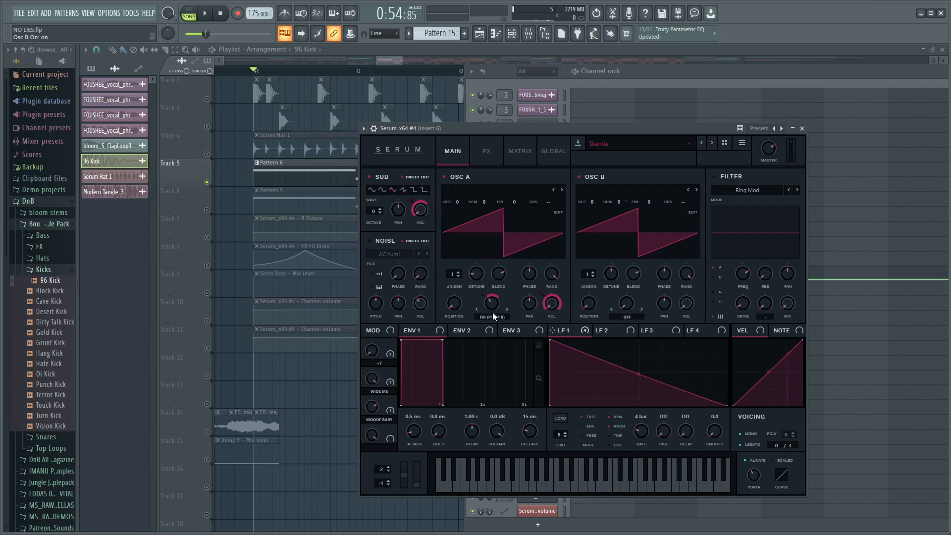
pyautogui.moveTo(686, 303)
pyautogui.press('space')
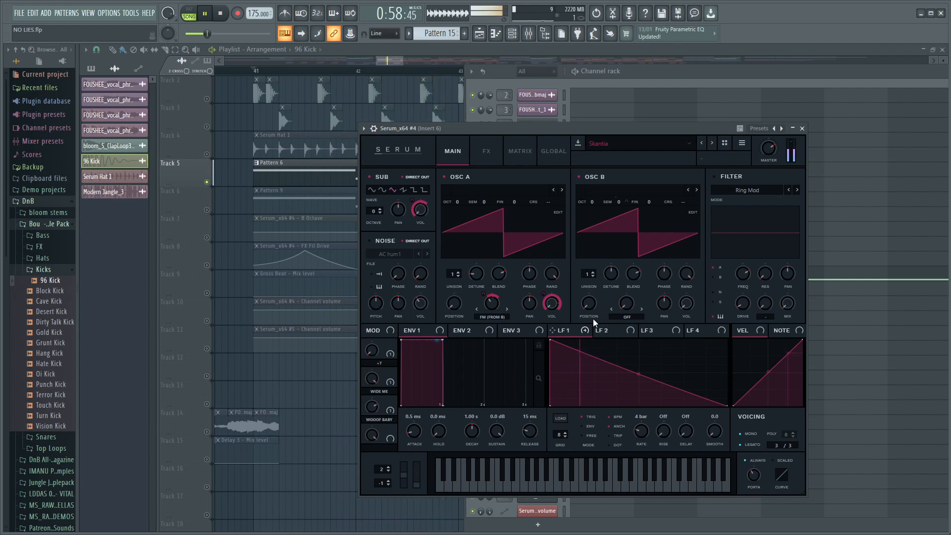
pyautogui.press('space')
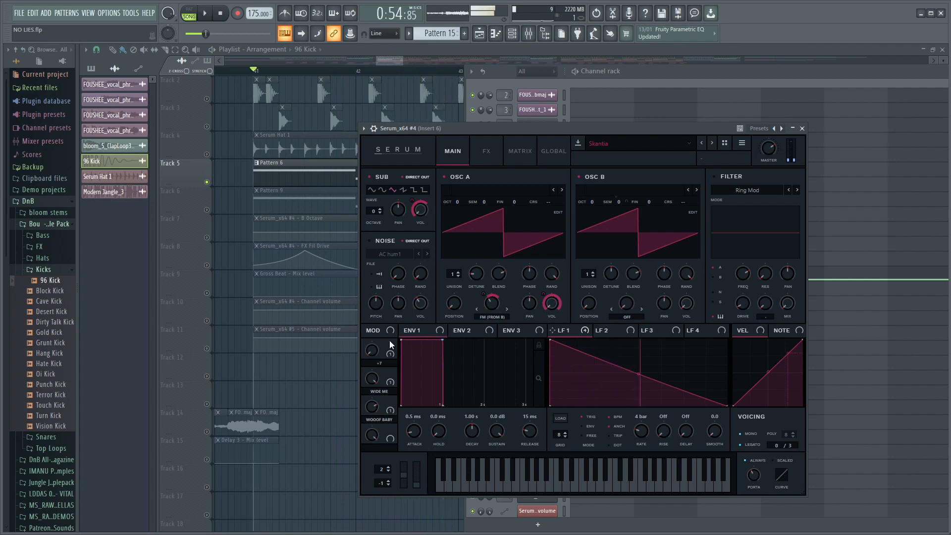
# Open Serum's effects page, check the Asym Distortion's drive, and play the bass
pyautogui.click(486, 151)
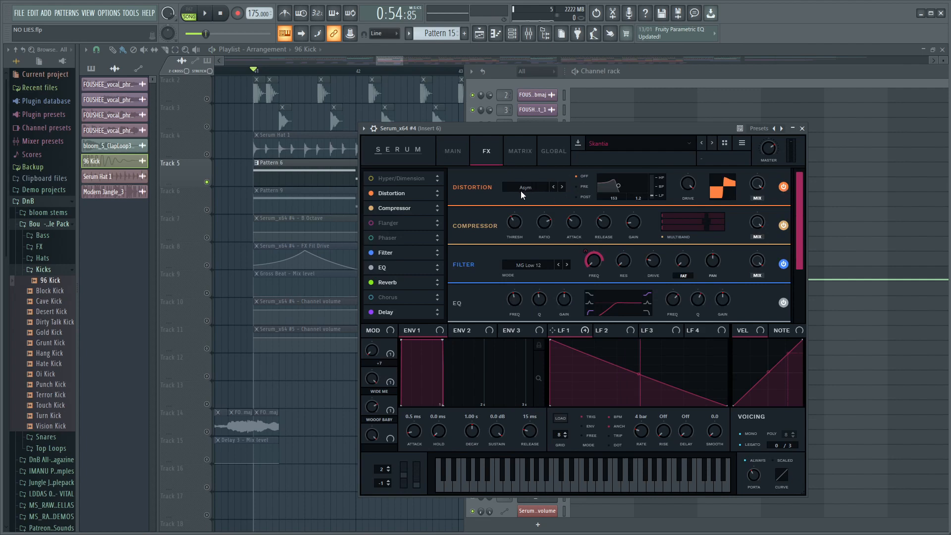
pyautogui.moveTo(688, 186)
pyautogui.press('space')
pyautogui.press('space')
# Examine the settings of the Compressor, MG Low 12 Filter, EQ and Reverb in the effects chain
pyautogui.moveTo(634, 227)
pyautogui.moveTo(757, 227)
pyautogui.moveTo(593, 264)
pyautogui.moveTo(584, 249)
pyautogui.moveTo(757, 268)
pyautogui.moveTo(624, 263)
pyautogui.scroll(-3, 798, 270)
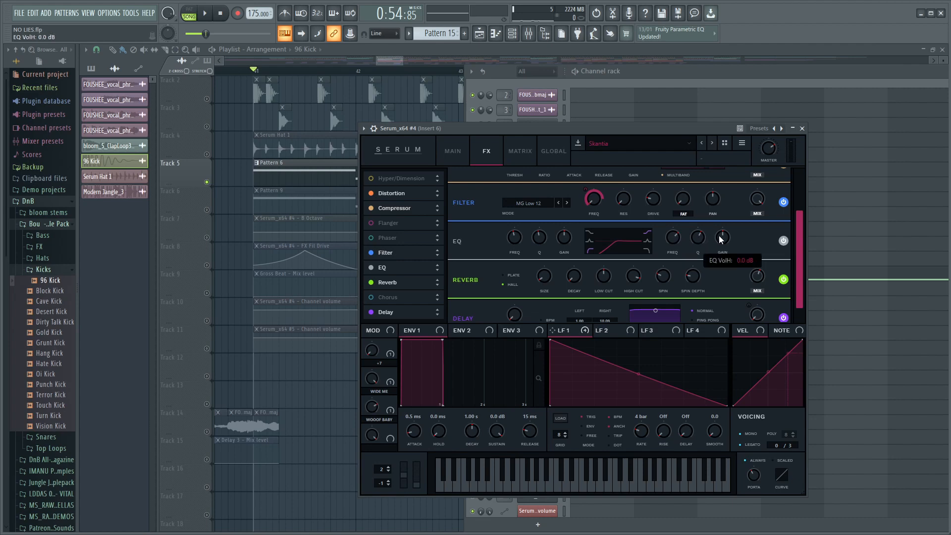
pyautogui.scroll(-1, 545, 267)
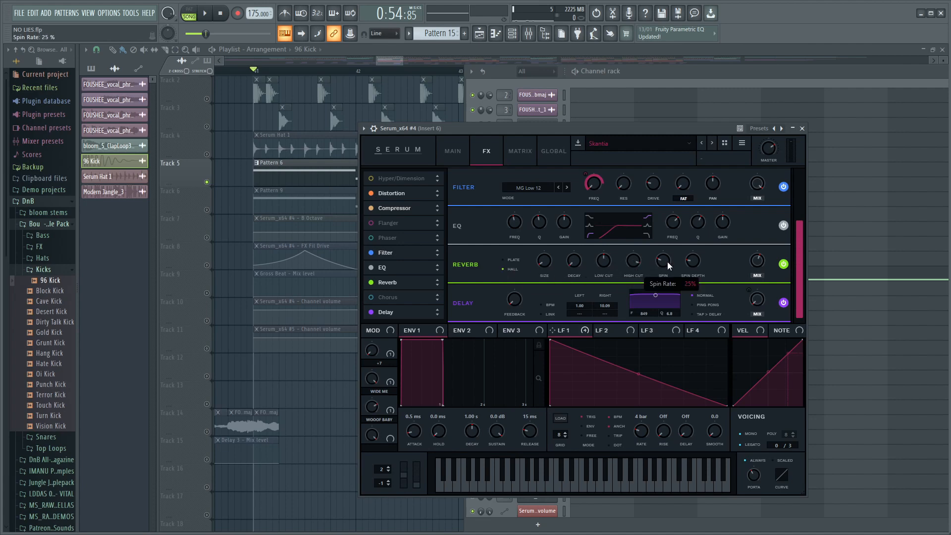
pyautogui.moveTo(692, 266)
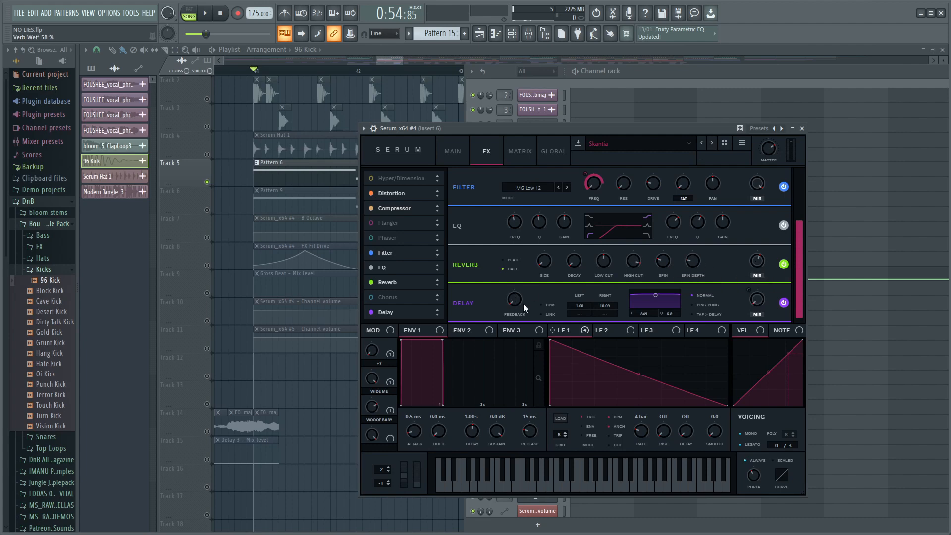
# Play the bass from bar 41 and compare its sound with the Delay effect off and on
pyautogui.click(783, 302)
pyautogui.press('space')
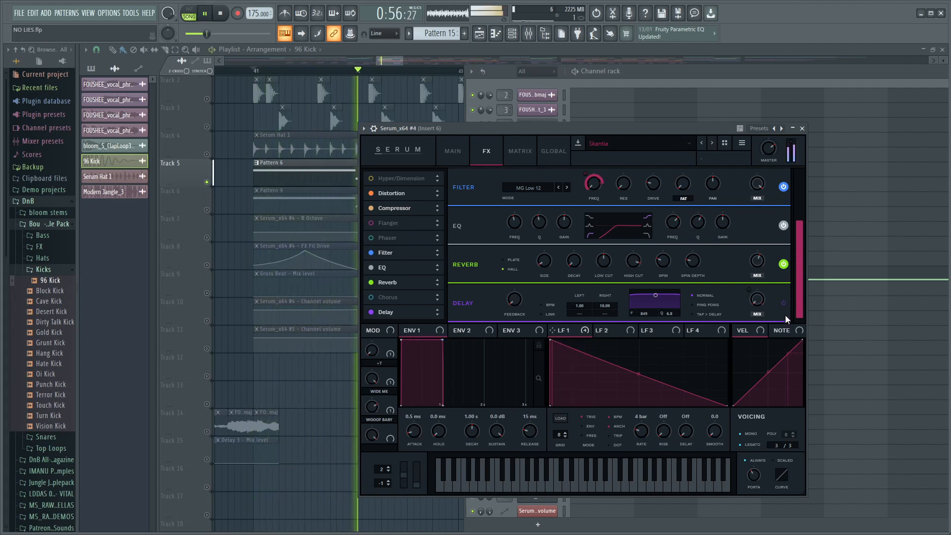
pyautogui.click(784, 302)
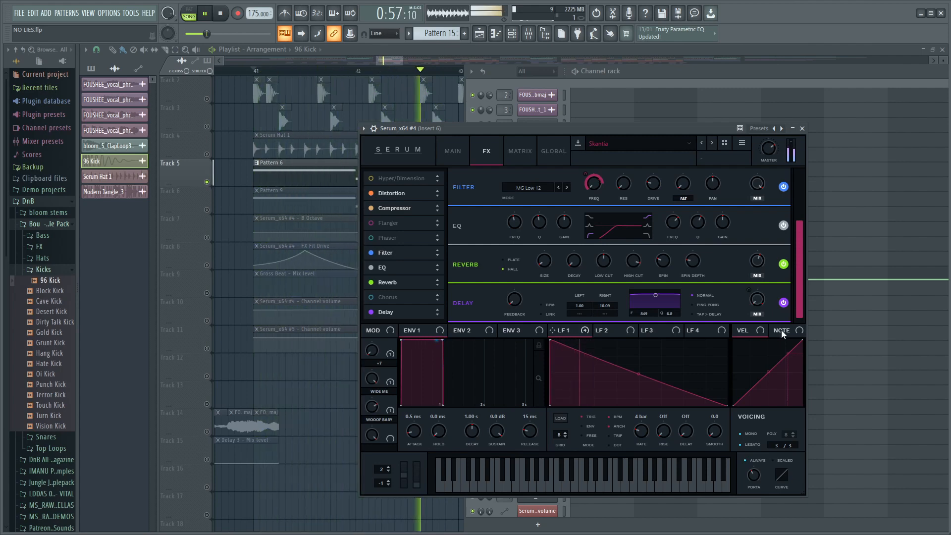
pyautogui.press('space')
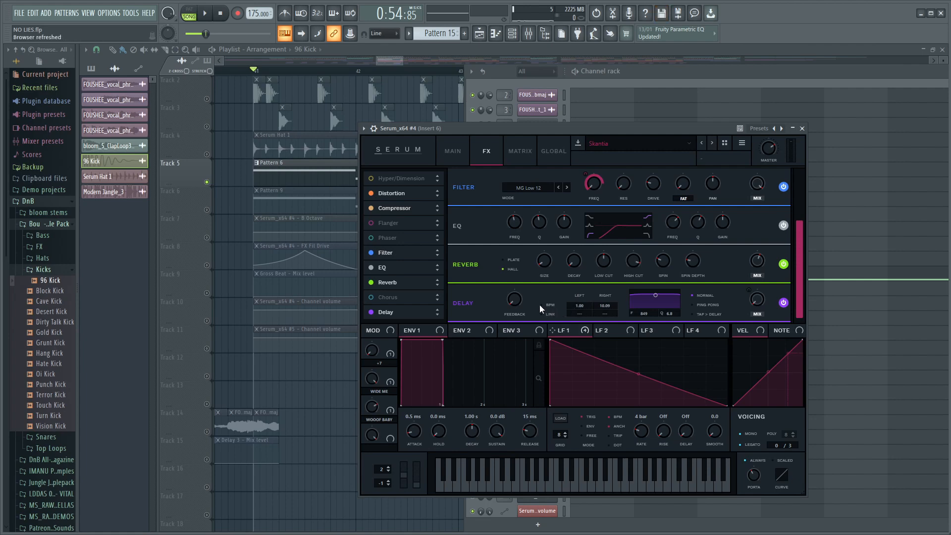
# Examine the Delay's feedback and mix, the macro knobs and the portamento time
pyautogui.moveTo(520, 308)
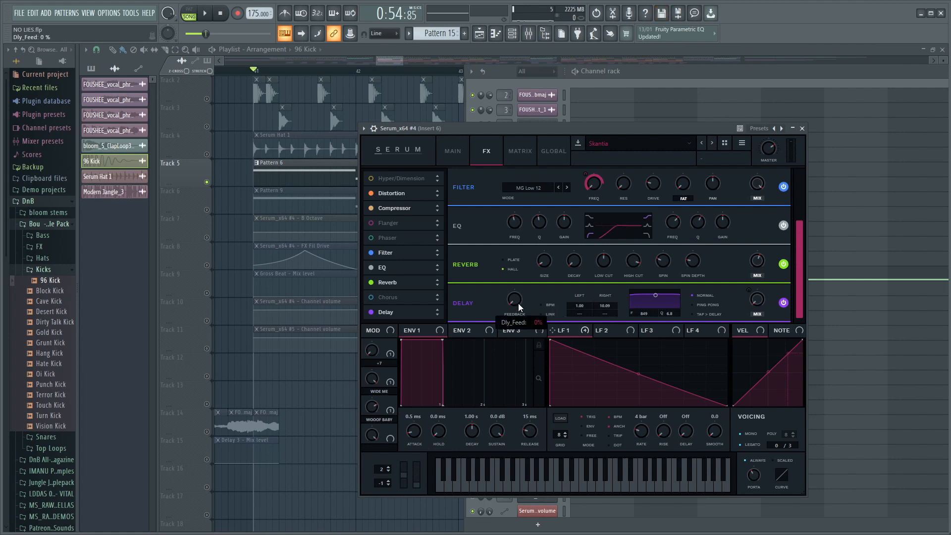
pyautogui.moveTo(763, 304)
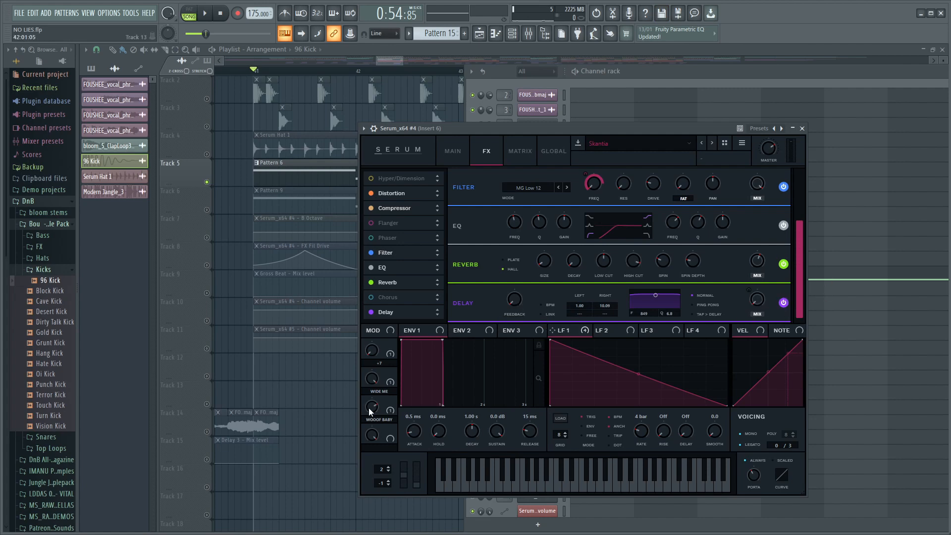
pyautogui.moveTo(370, 383)
pyautogui.moveTo(752, 480)
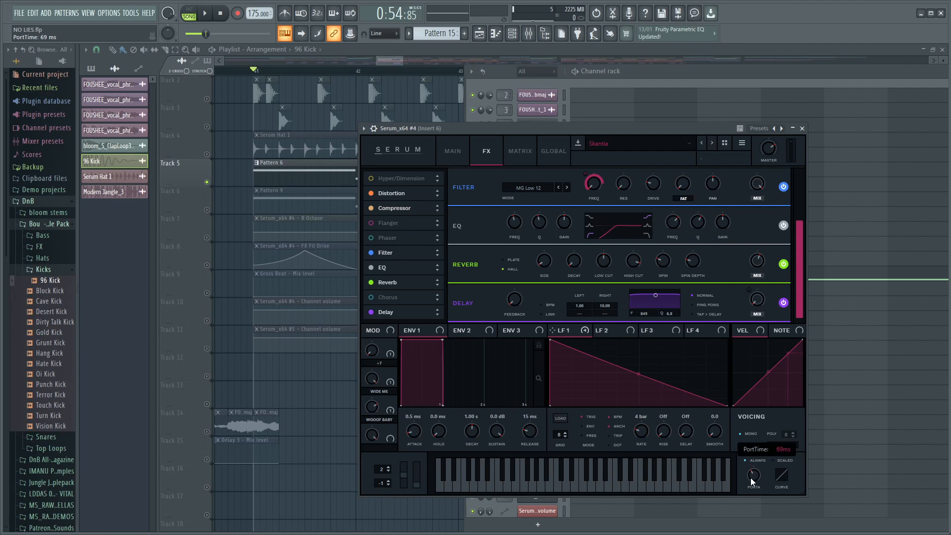
# Return to Serum's main page and play the Pattern 6 bass from bar 41
pyautogui.click(453, 151)
pyautogui.click(205, 13)
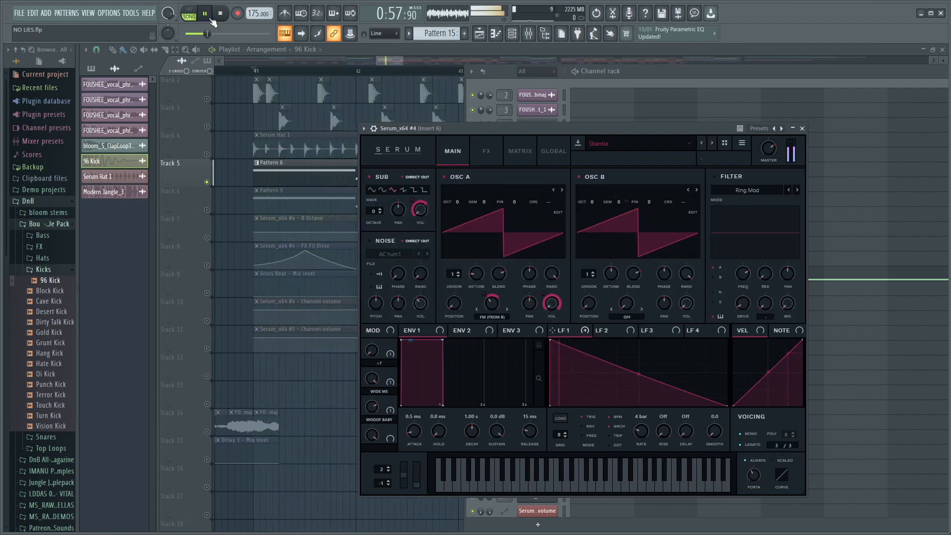
pyautogui.click(208, 15)
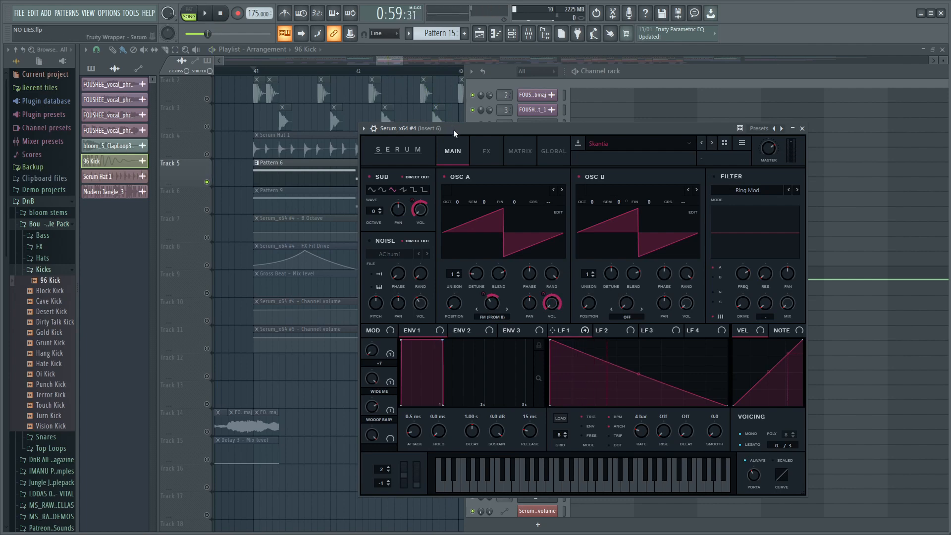
# Return to the full playlist and enable Track 7 with the Serum_x64 #4 B Octave automation alongside Track 5
pyautogui.moveTo(453, 130); pyautogui.dragTo(550, 121)
pyautogui.click(255, 72)
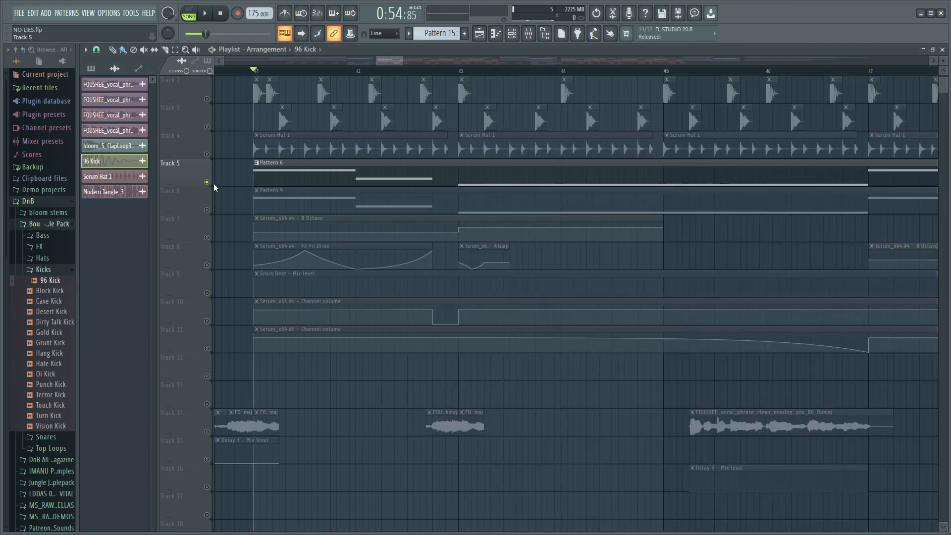
pyautogui.click(207, 238)
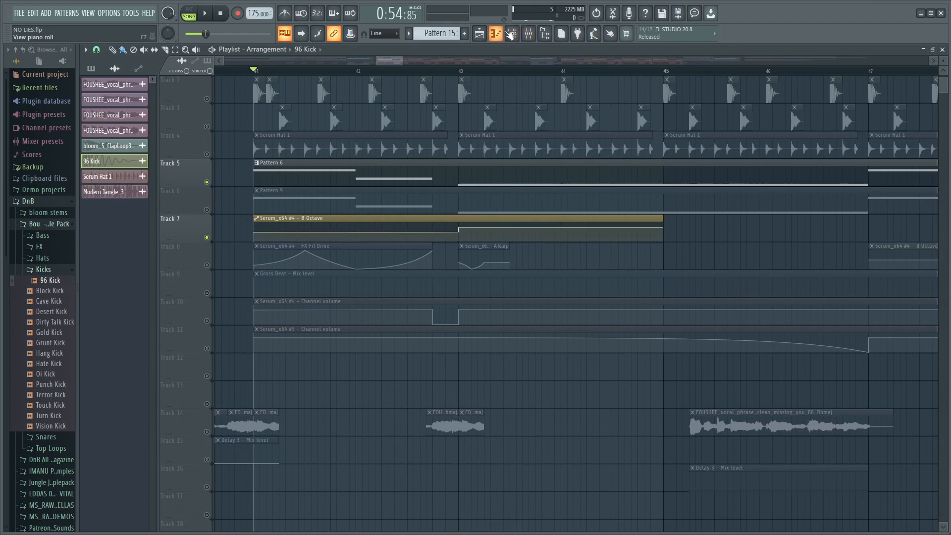
# Open the Serum_x64 #4 instrument from the channel rack and move its window away from the playlist clips
pyautogui.click(512, 33)
pyautogui.click(537, 258)
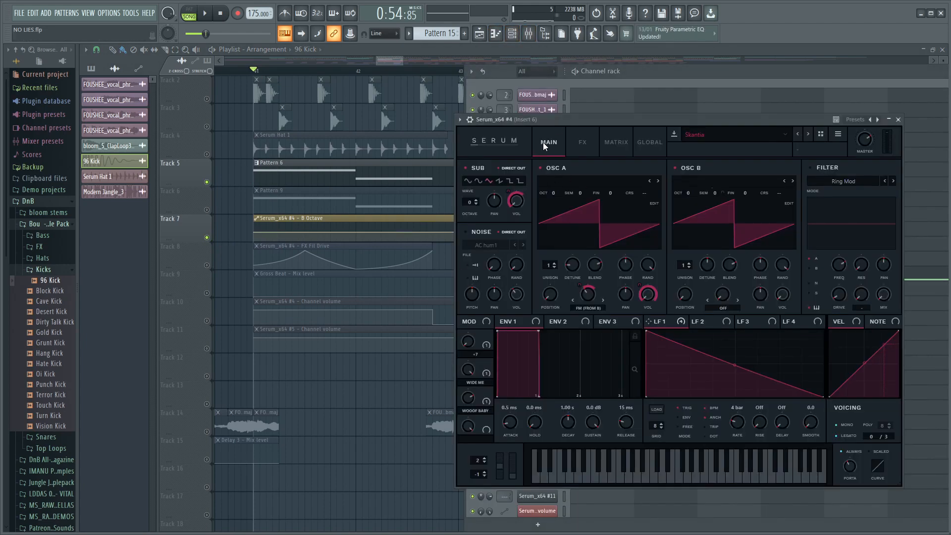
pyautogui.moveTo(545, 119); pyautogui.dragTo(576, 116)
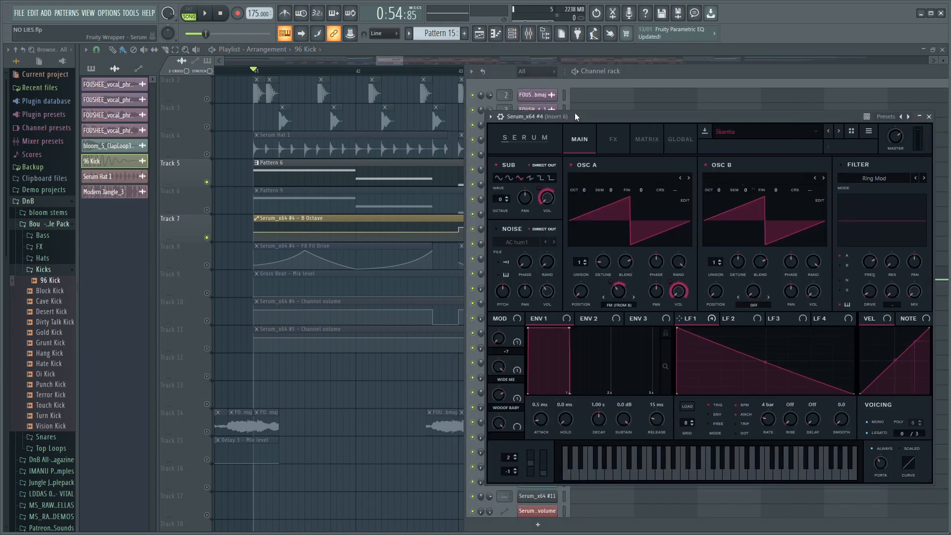
pyautogui.click(492, 99)
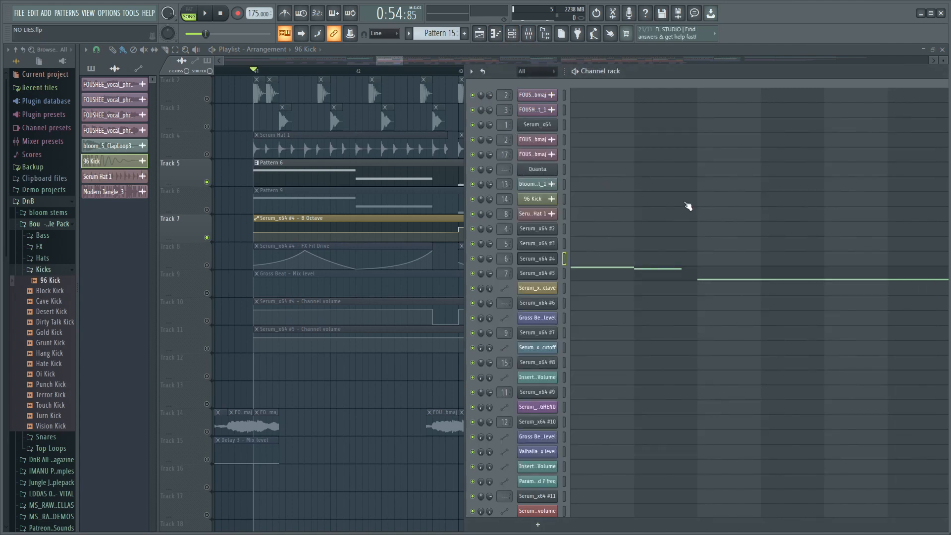
# Reopen the Serum_x64 #4 instrument, nudge its pitch bend wheel to locate that parameter in the browser, and return to the playlist
pyautogui.click(686, 202)
pyautogui.click(524, 35)
pyautogui.click(514, 34)
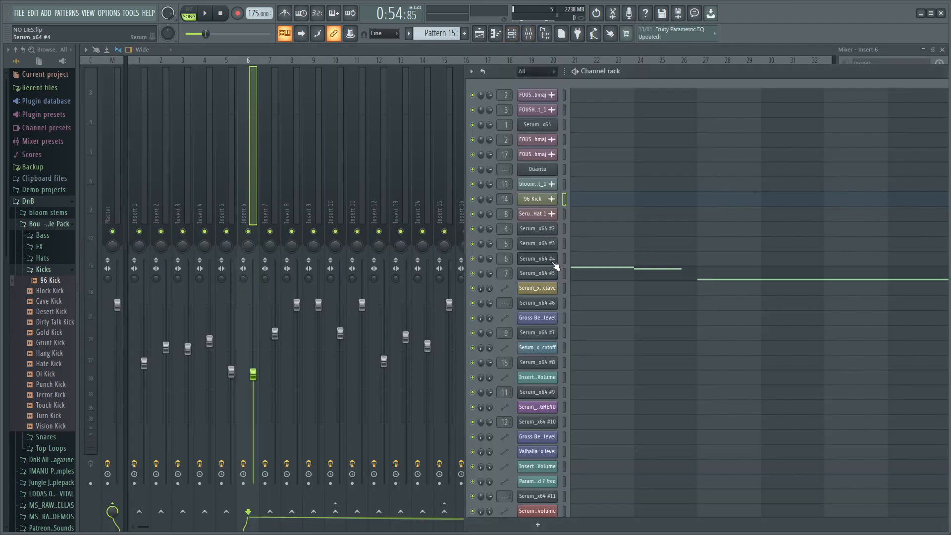
pyautogui.click(551, 257)
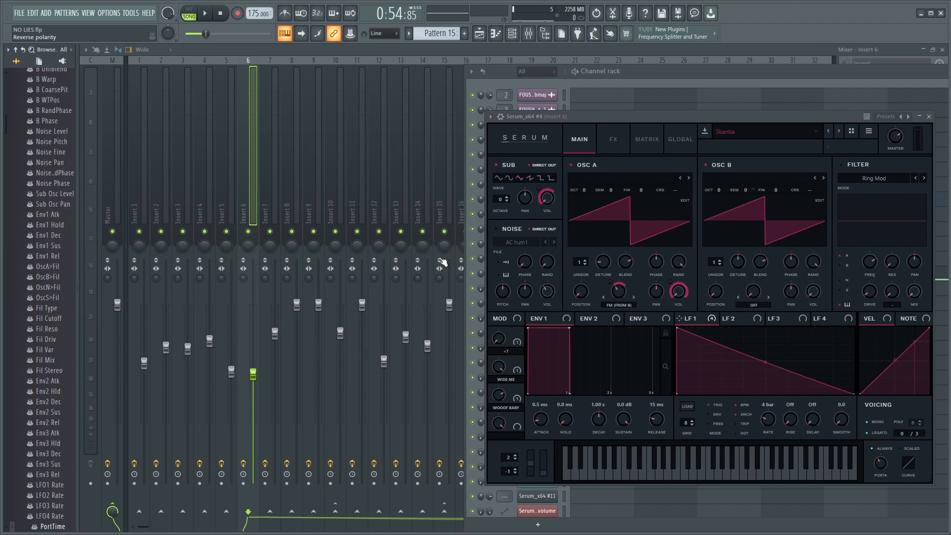
pyautogui.moveTo(530, 463); pyautogui.dragTo(528, 466)
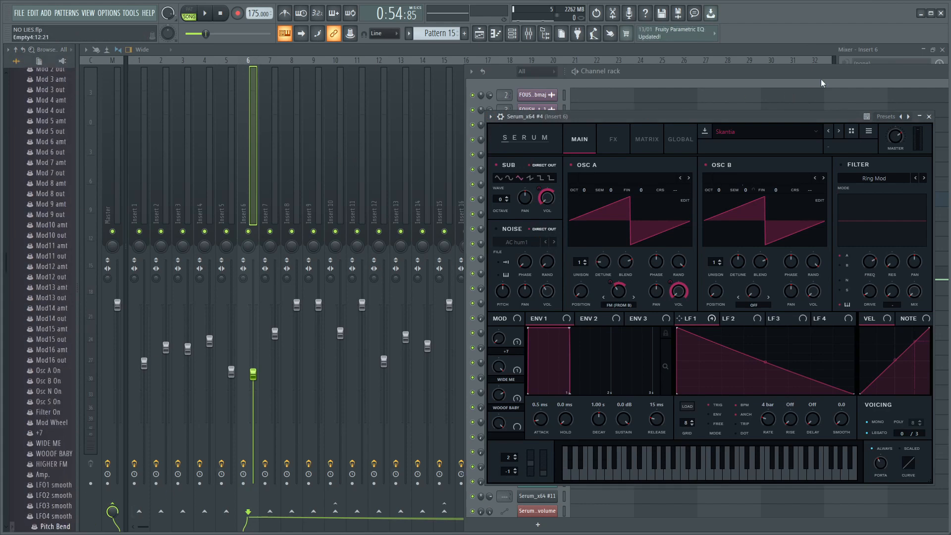
pyautogui.click(923, 49)
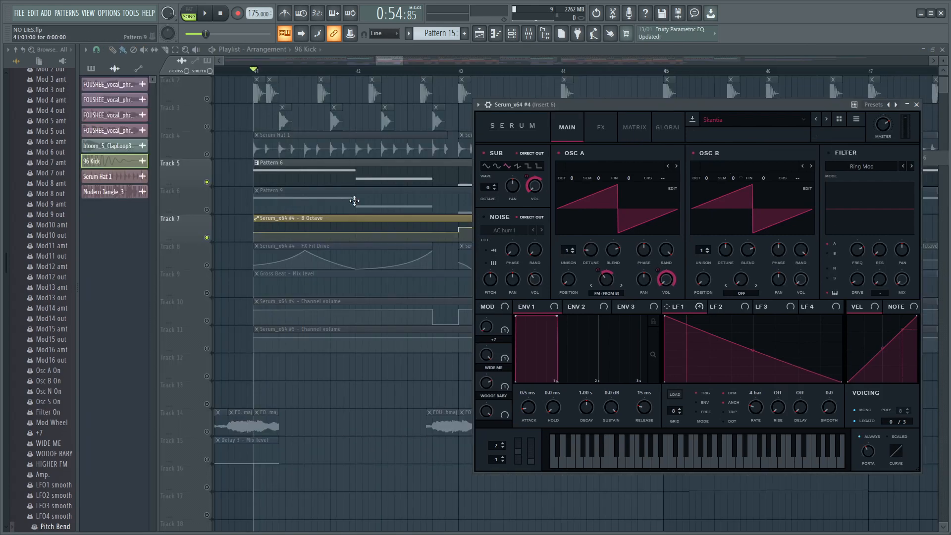
# Move the Serum_x64 #4 window clear of the B Octave automation and play the soloed bass from bar 41
pyautogui.moveTo(580, 105); pyautogui.dragTo(634, 102)
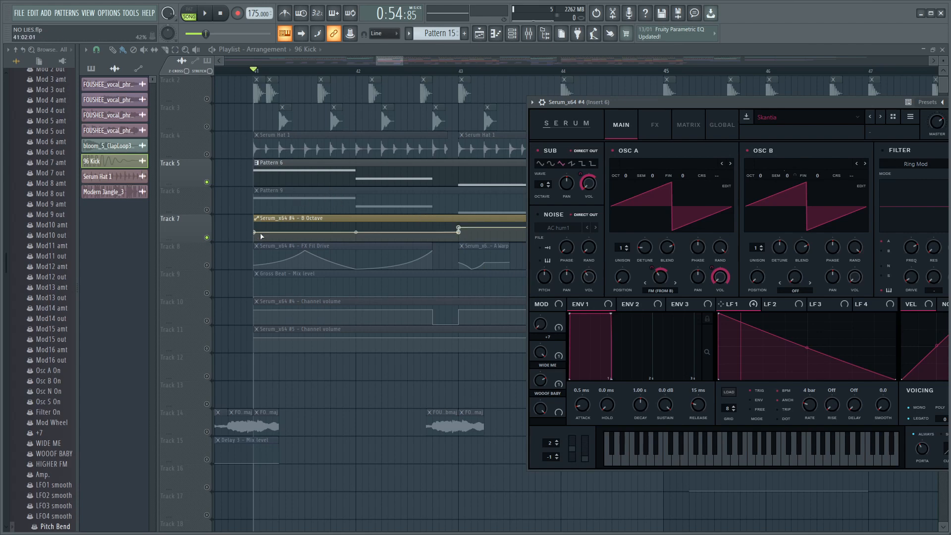
pyautogui.press('space')
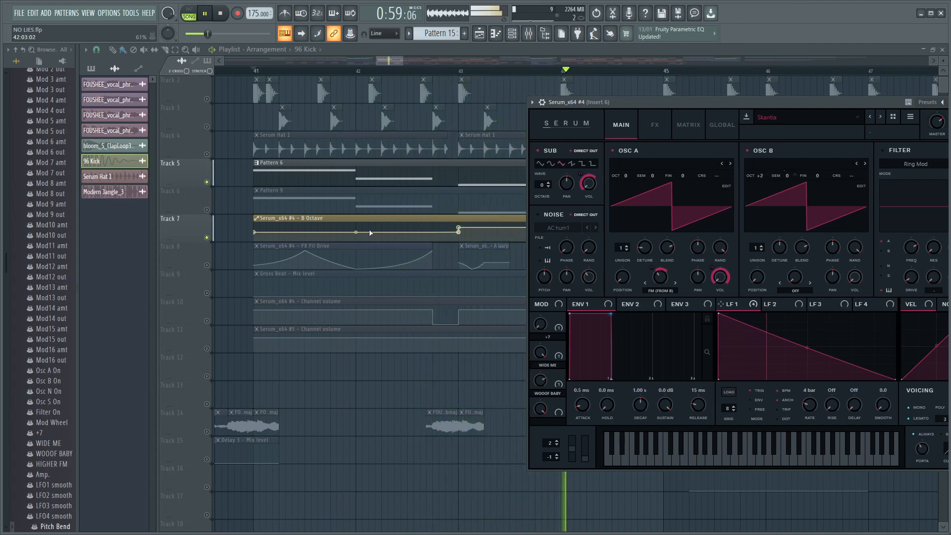
pyautogui.press('space')
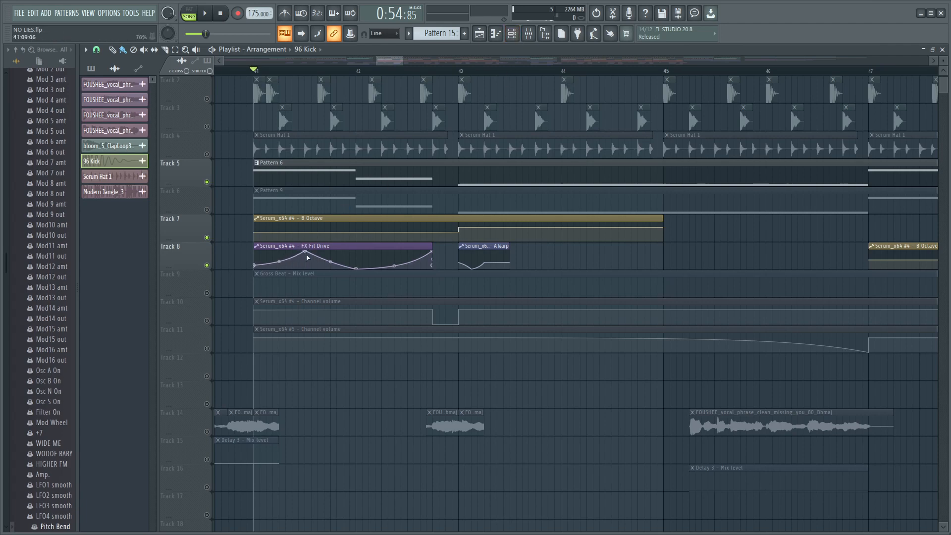
# Play the bass with Track 8's automation enabled, then open the A Warp automation and replay while watching OSC A's FM knob in Serum_x64 #4
pyautogui.press('space')
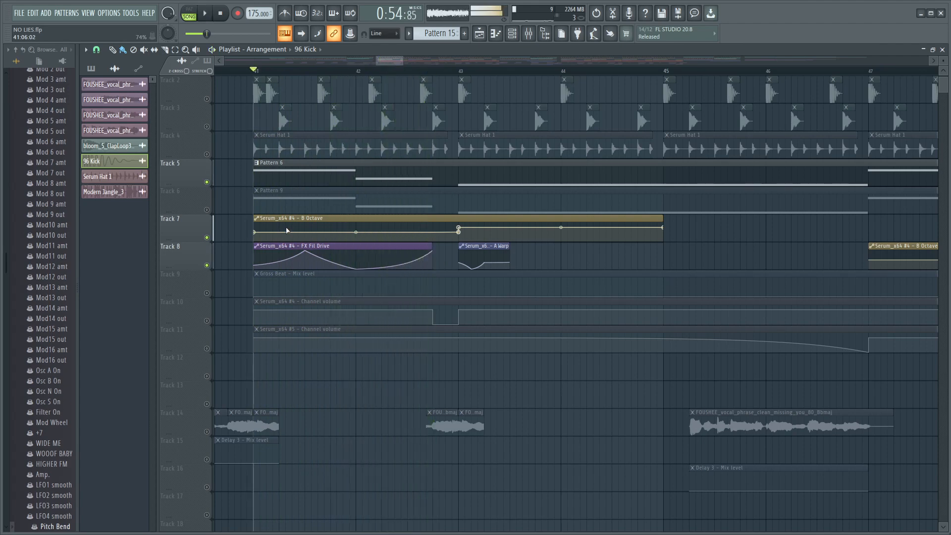
pyautogui.press('space')
pyautogui.doubleClick(495, 266)
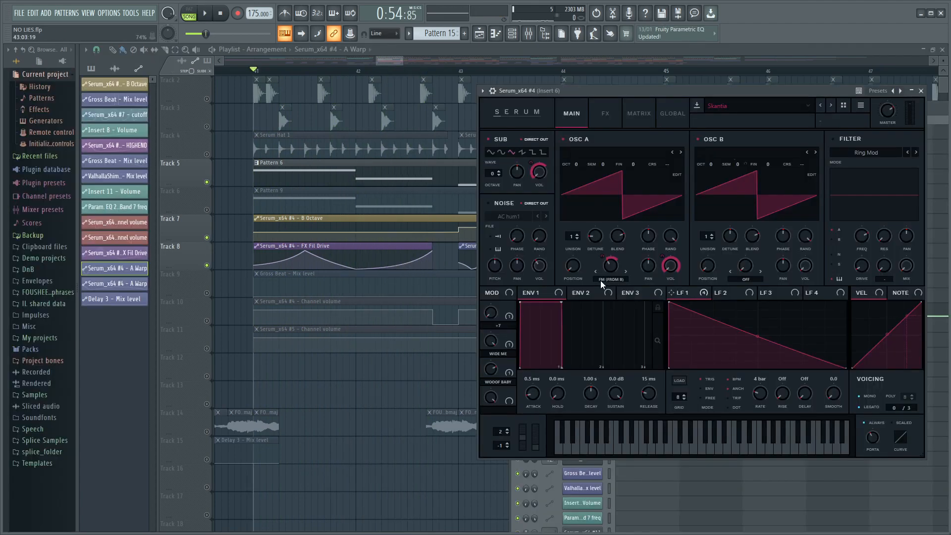
pyautogui.press('space')
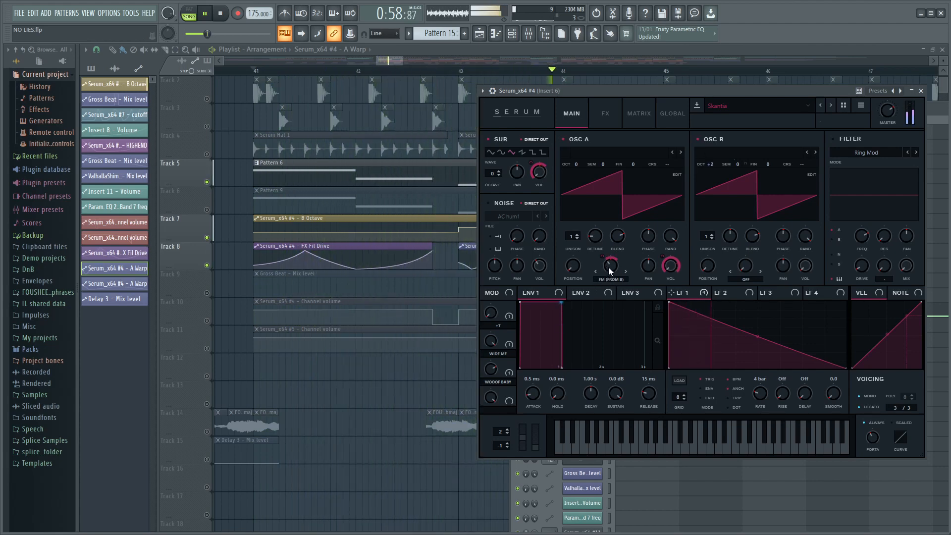
pyautogui.press('space')
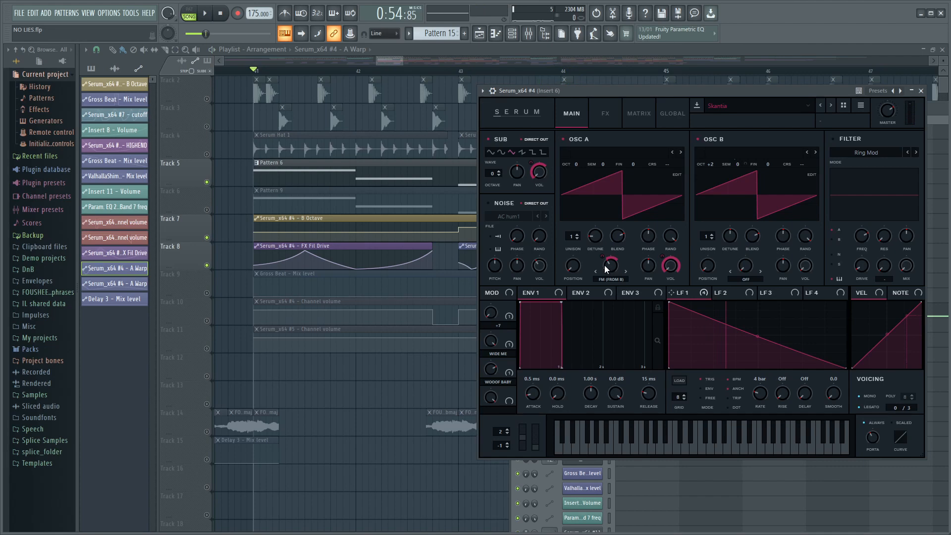
# Enable Track 9's Gross Beat mix level automation and play the bass from bar 41 and again from the middle of bar 42
pyautogui.click(207, 321)
pyautogui.rightClick(206, 321)
pyautogui.rightClick(207, 321)
pyautogui.press('space')
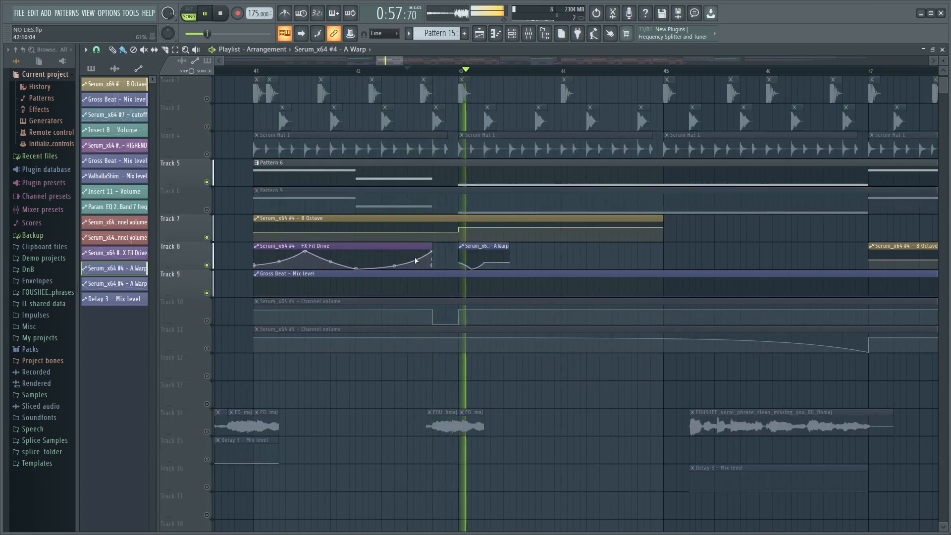
pyautogui.press('space')
pyautogui.click(395, 71)
pyautogui.press('space')
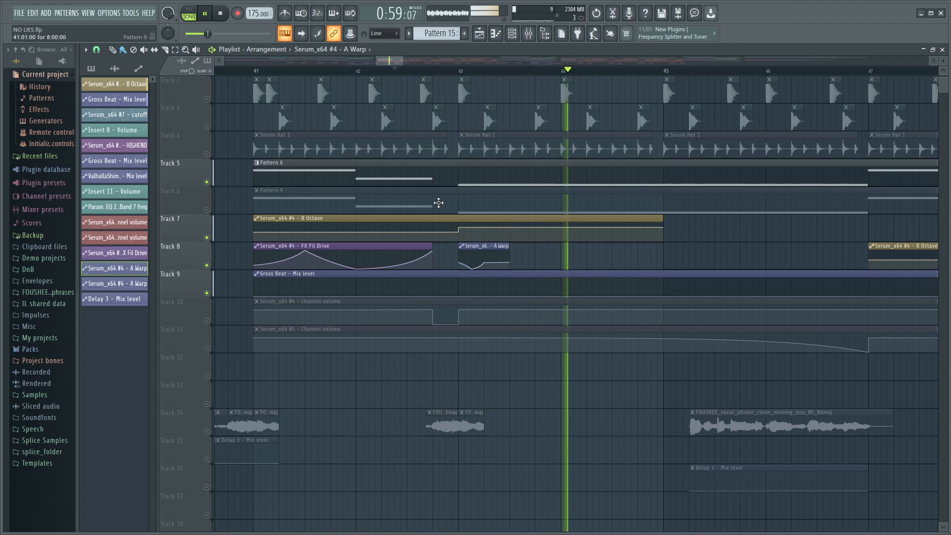
pyautogui.press('space')
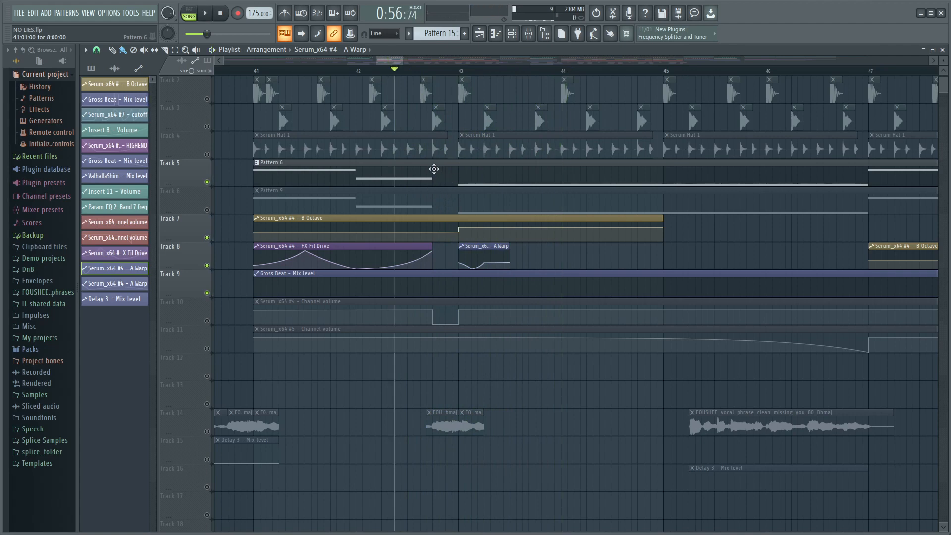
# Enable Track 10's Serum_x64 #4 channel volume automation and play the bass while watching that channel's volume in the channel rack
pyautogui.click(206, 320)
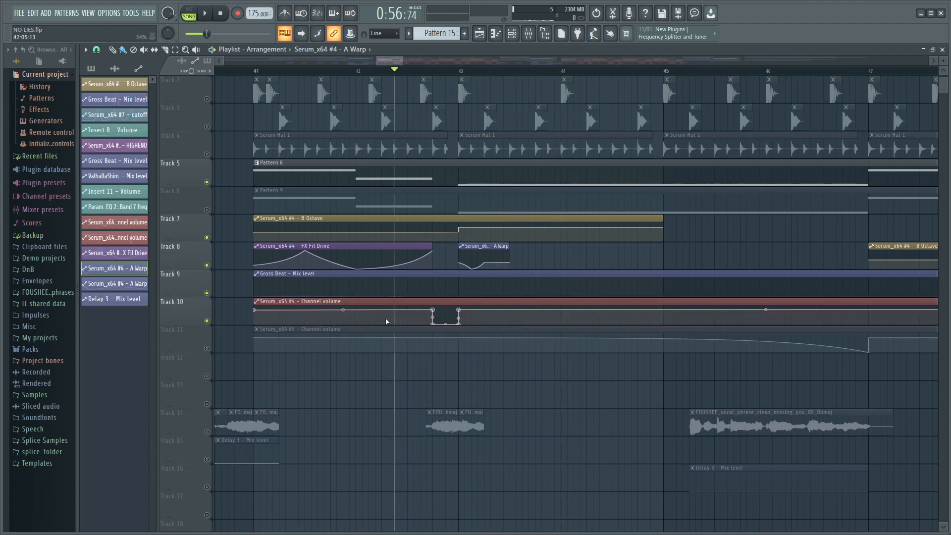
pyautogui.click(512, 33)
pyautogui.press('space')
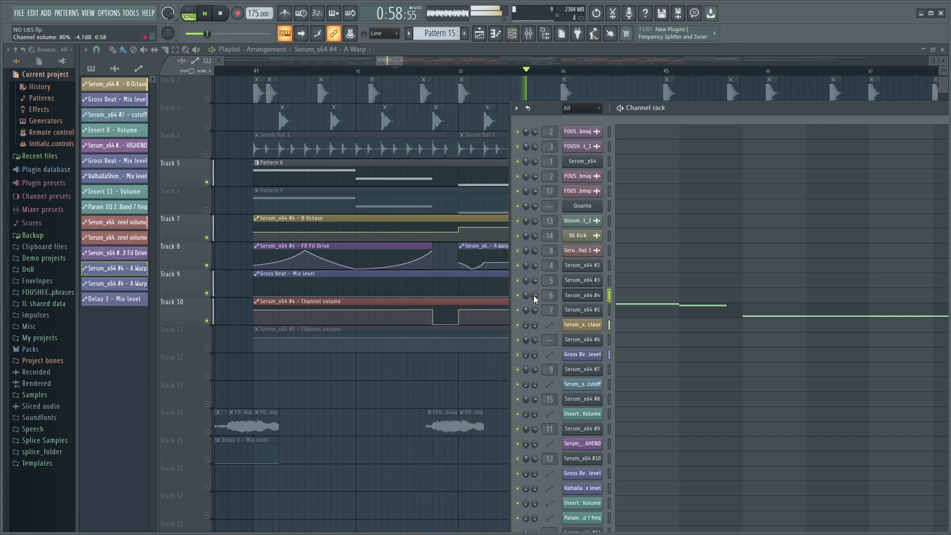
pyautogui.press('space')
# Enable Track 11's Serum_x64 #5 channel volume automation and Track 6's Pattern 9, and play the layered basses from bar 41
pyautogui.click(206, 348)
pyautogui.click(206, 210)
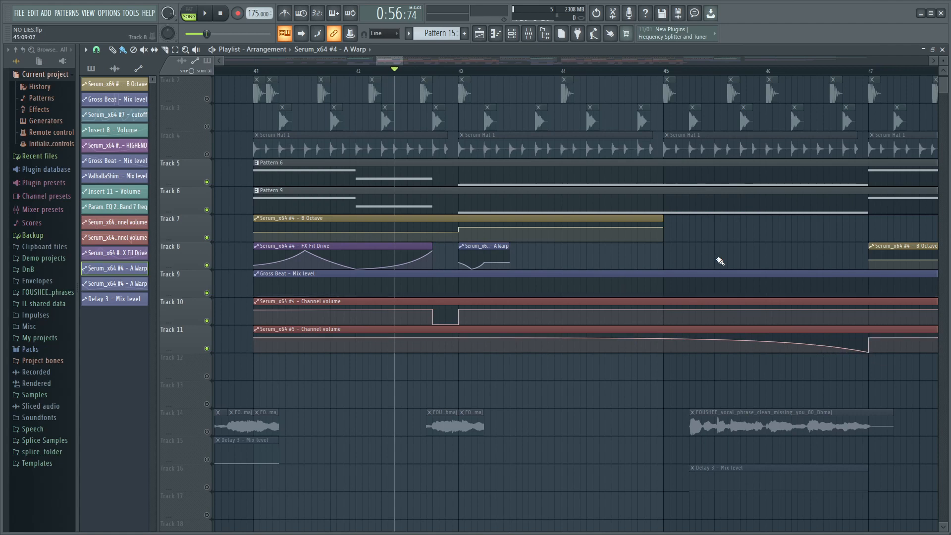
pyautogui.click(257, 71)
pyautogui.press('space')
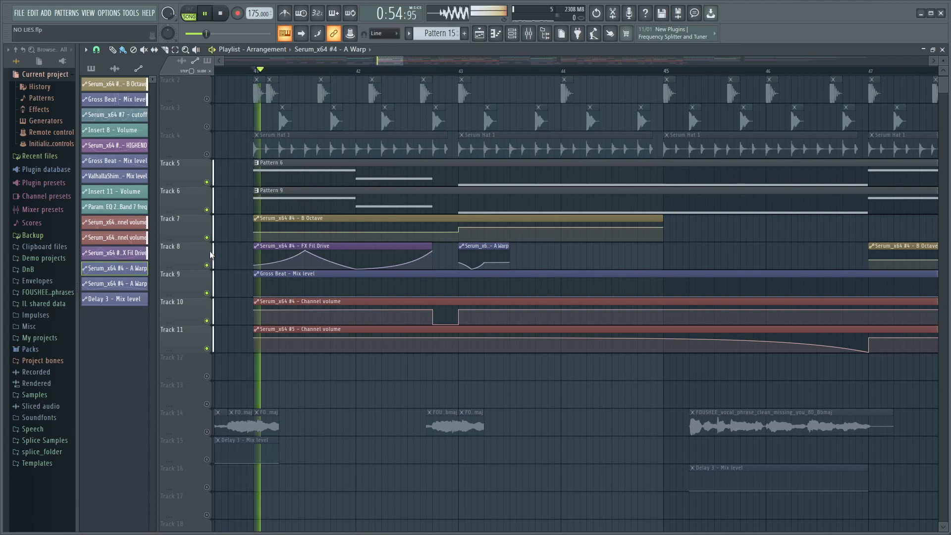
pyautogui.moveTo(403, 61); pyautogui.dragTo(437, 56)
pyautogui.scroll(3, 410, 72)
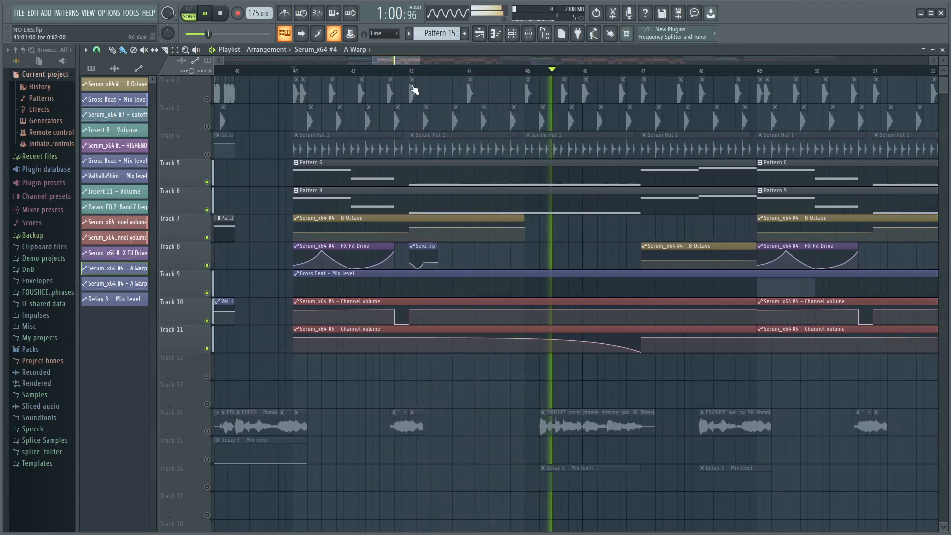
pyautogui.press('space')
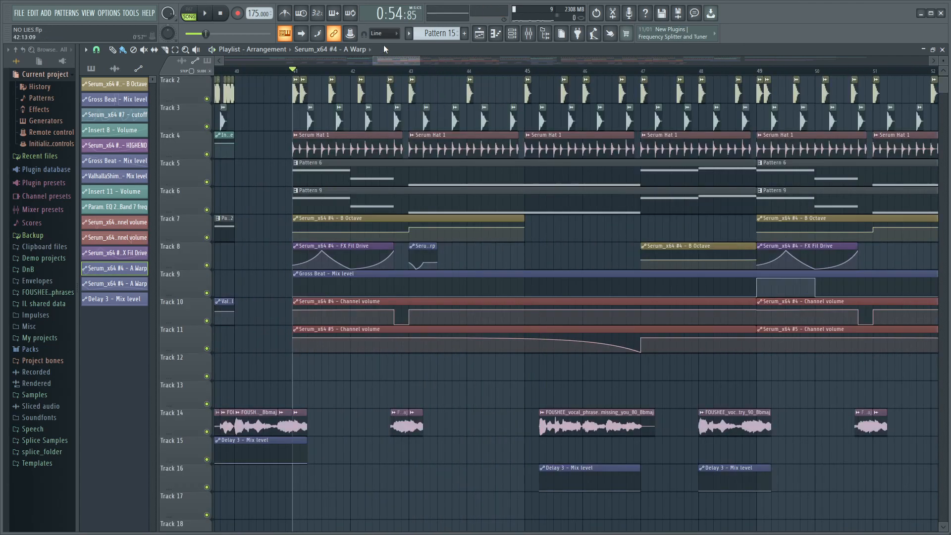
# Inspect the Fruity parametric EQ 2 curve on mixer Insert 14 and audition the sound before moving on to Insert 13
pyautogui.click(385, 73)
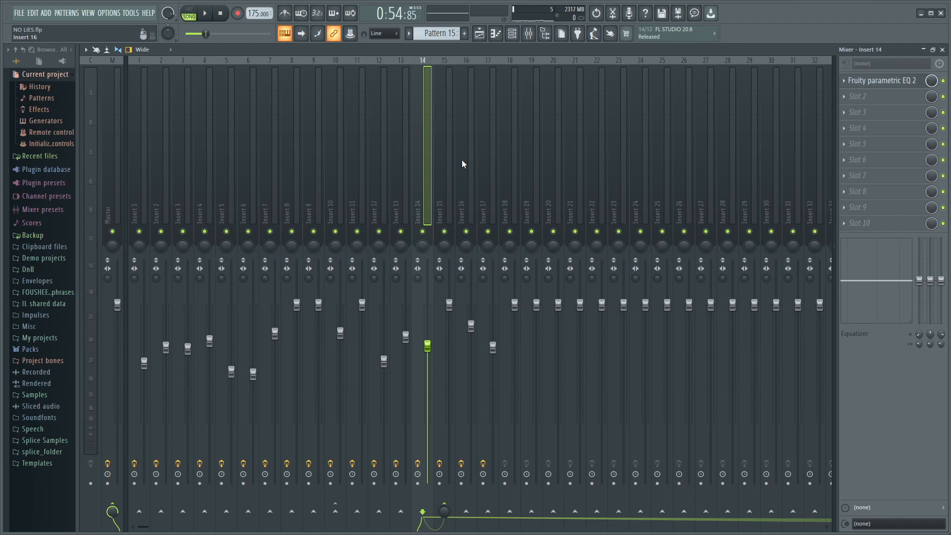
pyautogui.press('space')
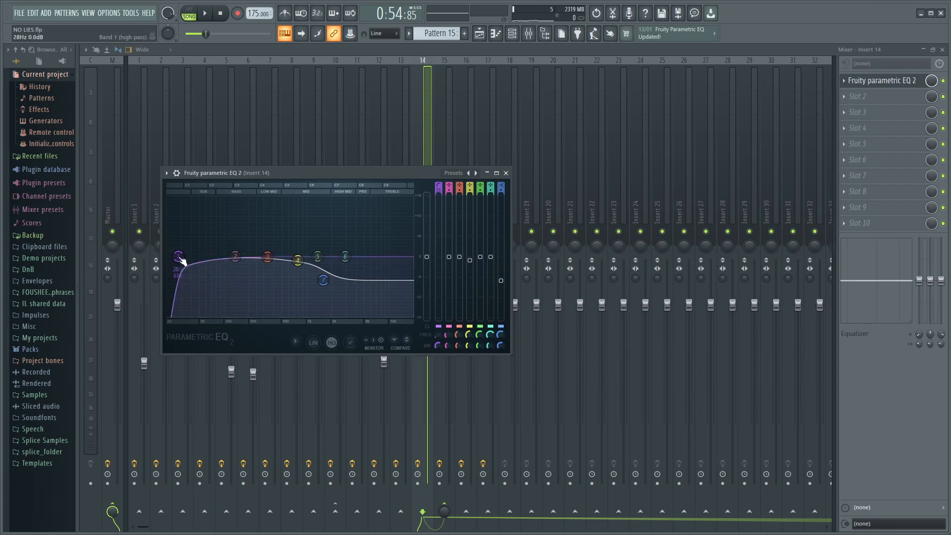
pyautogui.click(505, 173)
pyautogui.press('space')
pyautogui.press('space')
pyautogui.click(868, 86)
pyautogui.press('space')
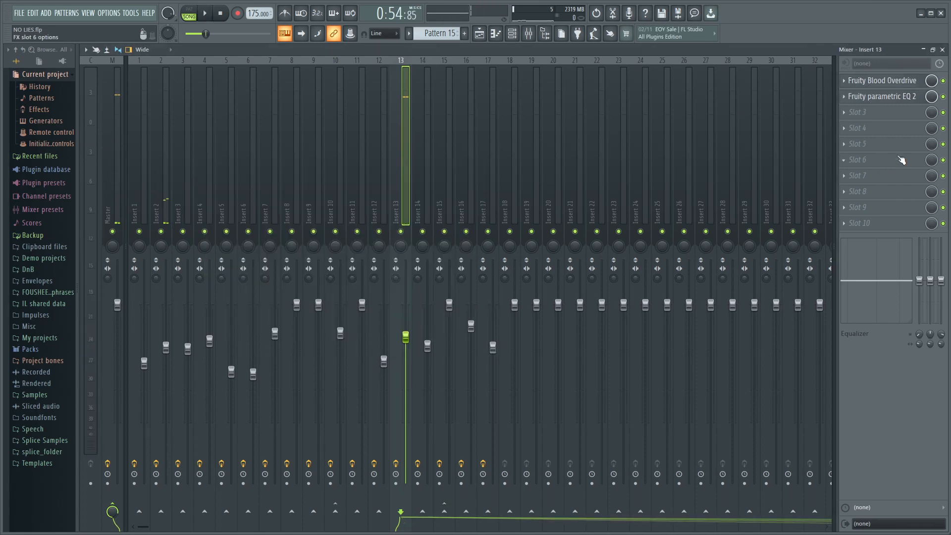
# Inspect Insert 13's Fruity Blood Overdrive settings and Fruity parametric EQ 2 curve while playing the track
pyautogui.click(882, 80)
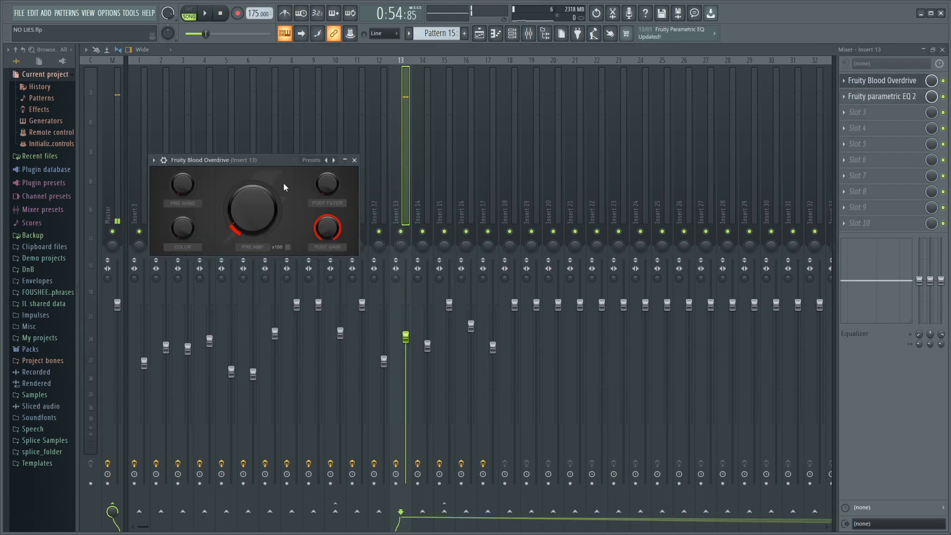
pyautogui.moveTo(263, 156); pyautogui.dragTo(446, 122)
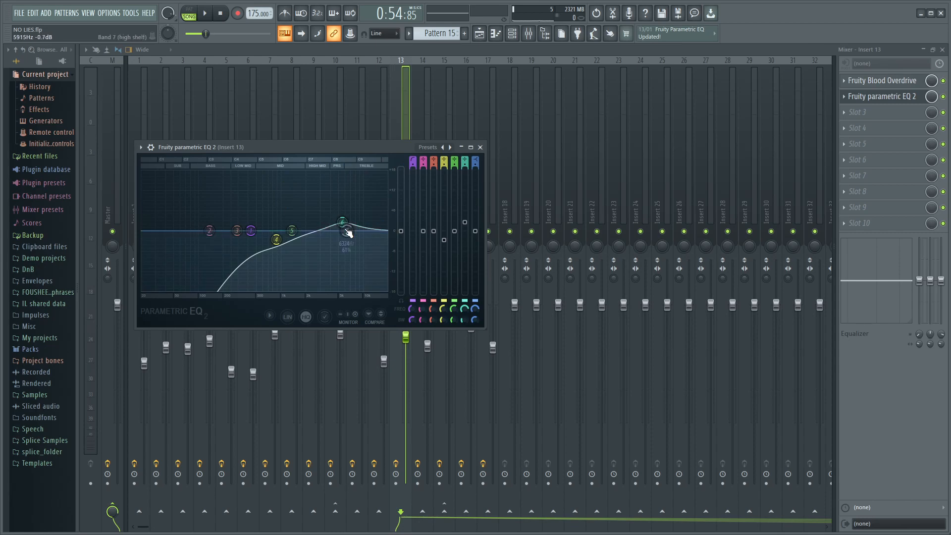
pyautogui.press('space')
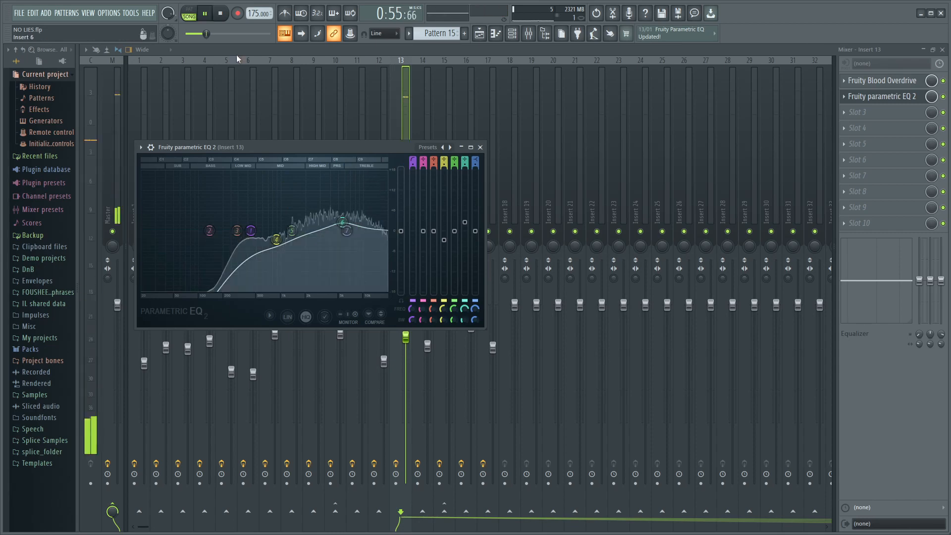
pyautogui.click(480, 147)
pyautogui.press('space')
# Compare Insert 13's sound by playing it with Fruity Blood Overdrive and Fruity parametric EQ 2 bypassed and with both re-enabled
pyautogui.click(943, 81)
pyautogui.click(943, 97)
pyautogui.press('space')
pyautogui.press('space')
pyautogui.click(943, 81)
pyautogui.click(943, 97)
pyautogui.press('space')
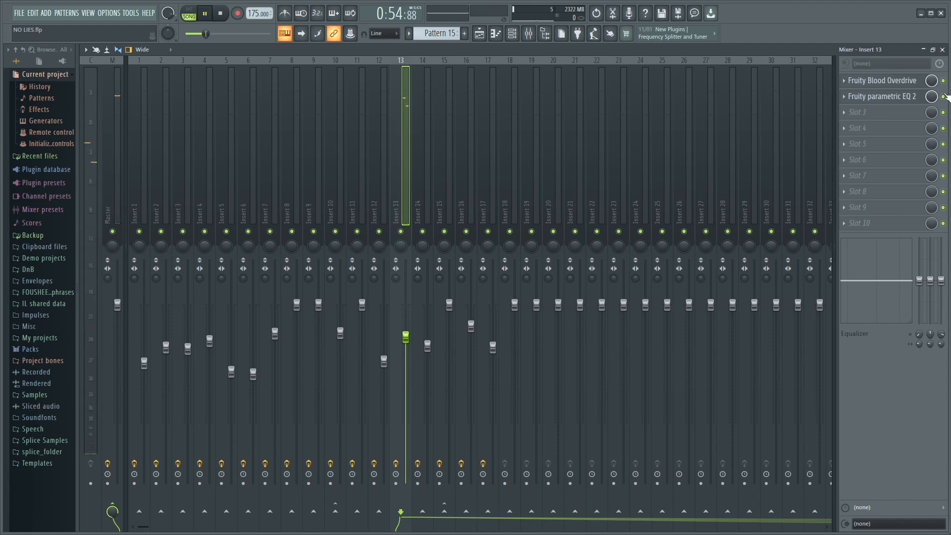
pyautogui.press('space')
# Solo Track 4's Serum Hat 1 clips in the playlist and play them with Insert 8 selected in the maximized mixer
pyautogui.click(932, 50)
pyautogui.rightClick(207, 154)
pyautogui.click(529, 34)
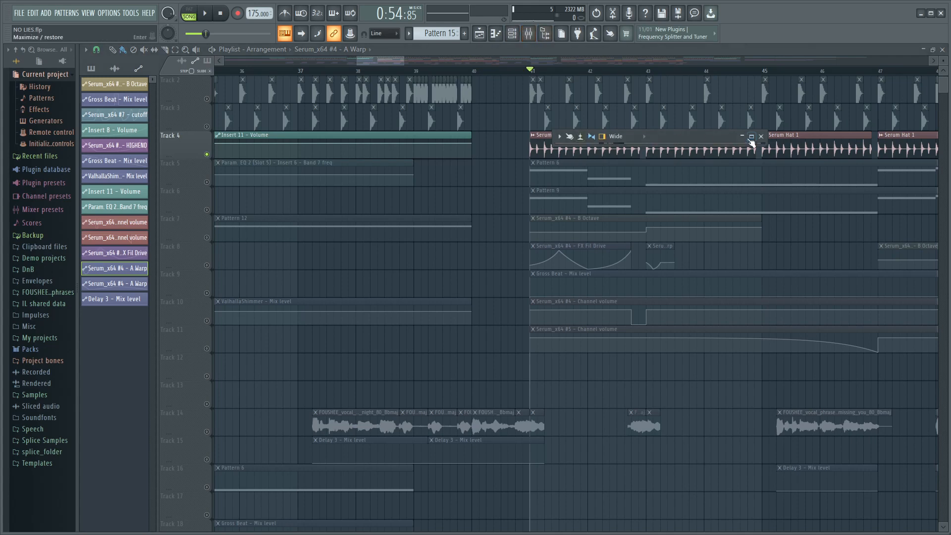
pyautogui.click(752, 136)
pyautogui.press('space')
pyautogui.click(293, 156)
pyautogui.press('space')
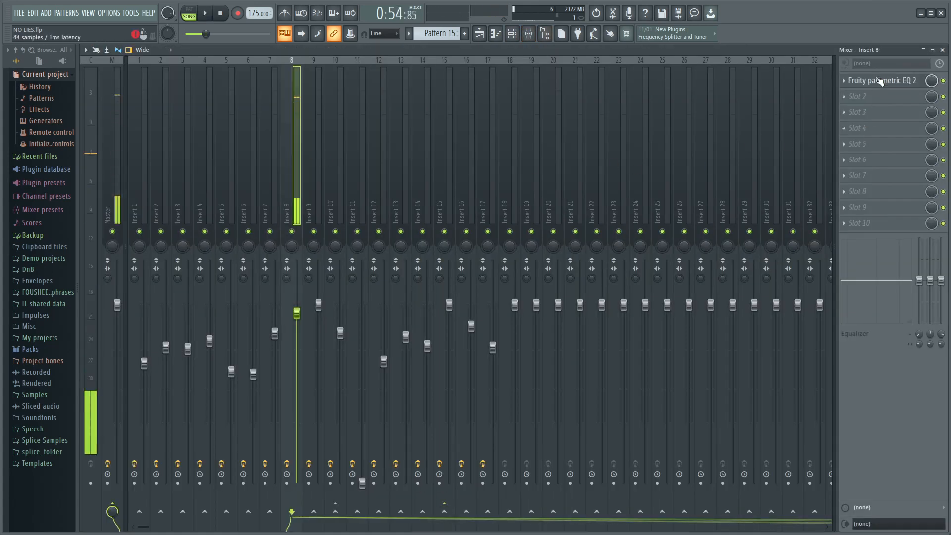
# Inspect the Fruity parametric EQ 2 curve on Insert 8, close it, and return to the playlist
pyautogui.click(879, 80)
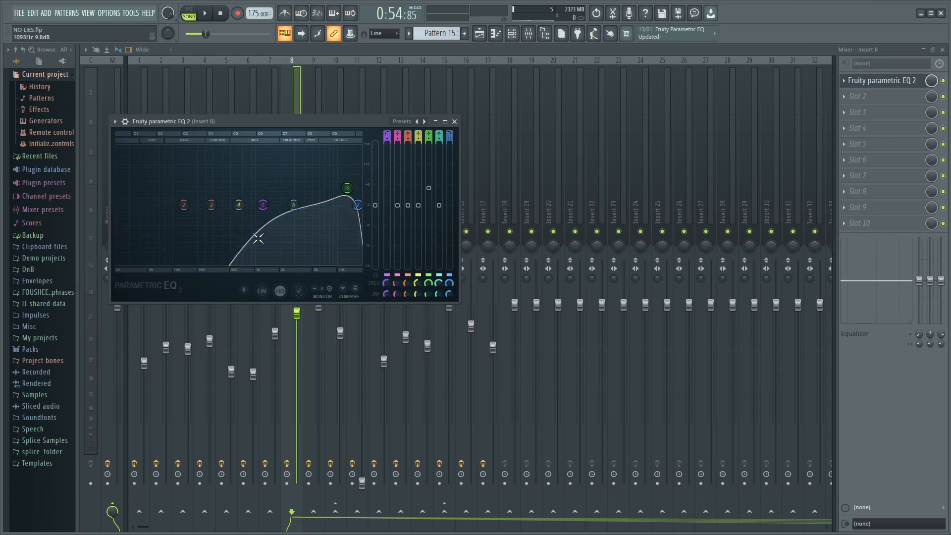
pyautogui.press('space')
pyautogui.click(454, 122)
pyautogui.press('F9')
pyautogui.press('space')
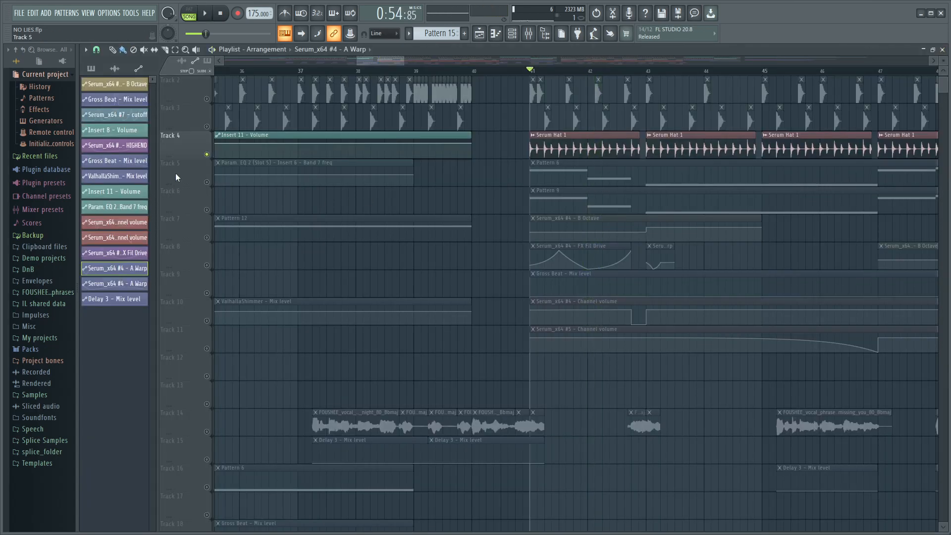
# Select Insert 7 in the mixer and inspect its Fruity parametric EQ 2 curve while playing the bass layer
pyautogui.press('space')
pyautogui.press('F9')
pyautogui.press('space')
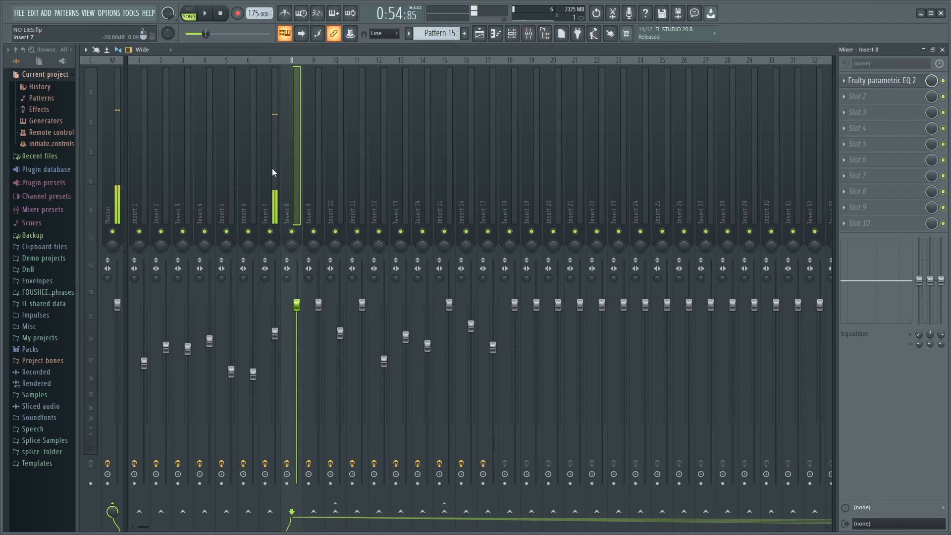
pyautogui.click(273, 172)
pyautogui.click(881, 81)
pyautogui.moveTo(231, 98); pyautogui.dragTo(359, 109)
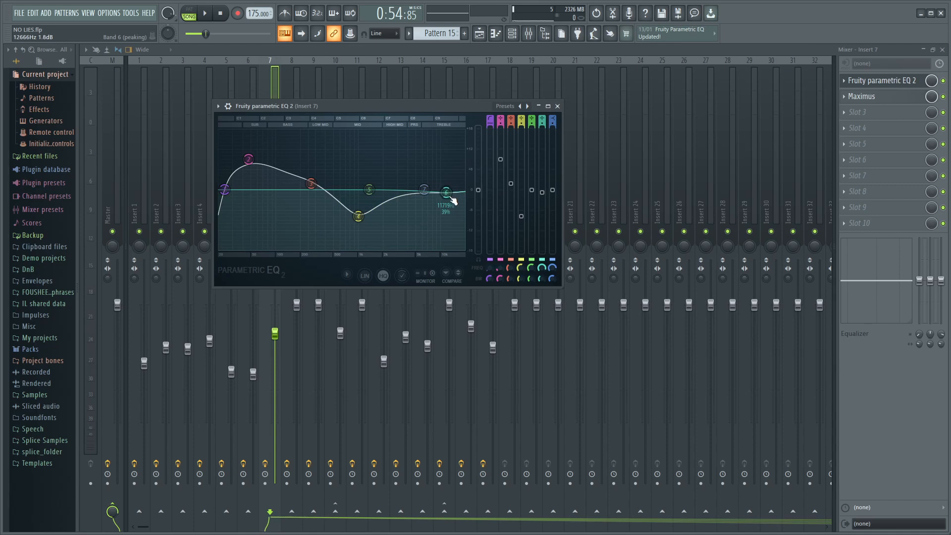
pyautogui.press('space')
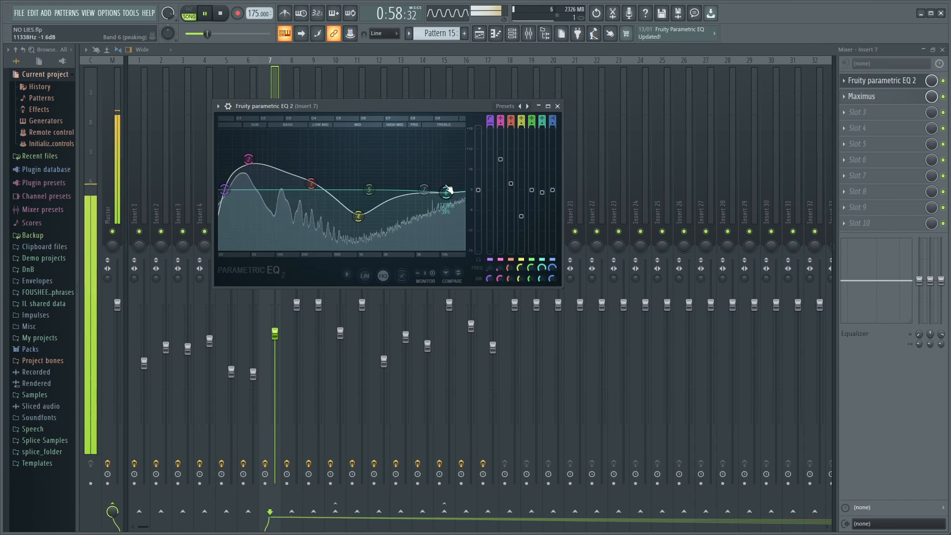
pyautogui.click(558, 106)
pyautogui.press('space')
# Inspect the Maximus settings on Insert 7, close the plugin, and audition the bass
pyautogui.click(859, 97)
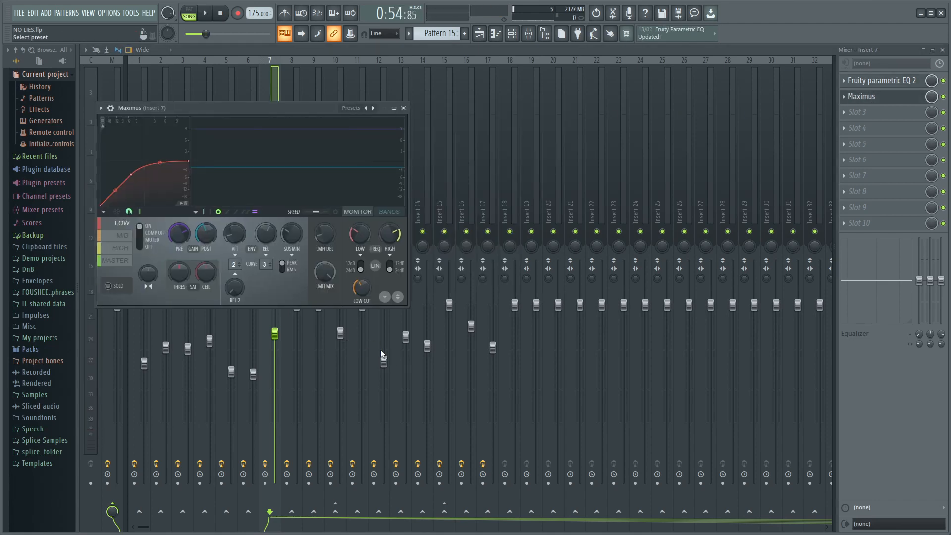
pyautogui.click(403, 108)
pyautogui.press('space')
pyautogui.press('space')
pyautogui.press('space')
pyautogui.press('space')
# Select Insert 6, open its CamelCrusher effect to examine the settings, and move its window aside
pyautogui.click(246, 184)
pyautogui.click(863, 81)
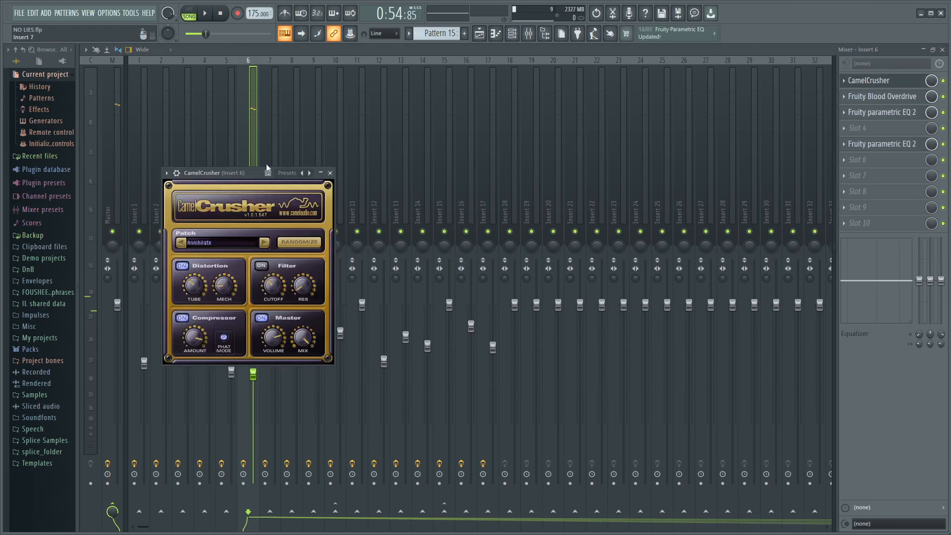
pyautogui.moveTo(258, 174); pyautogui.dragTo(580, 131)
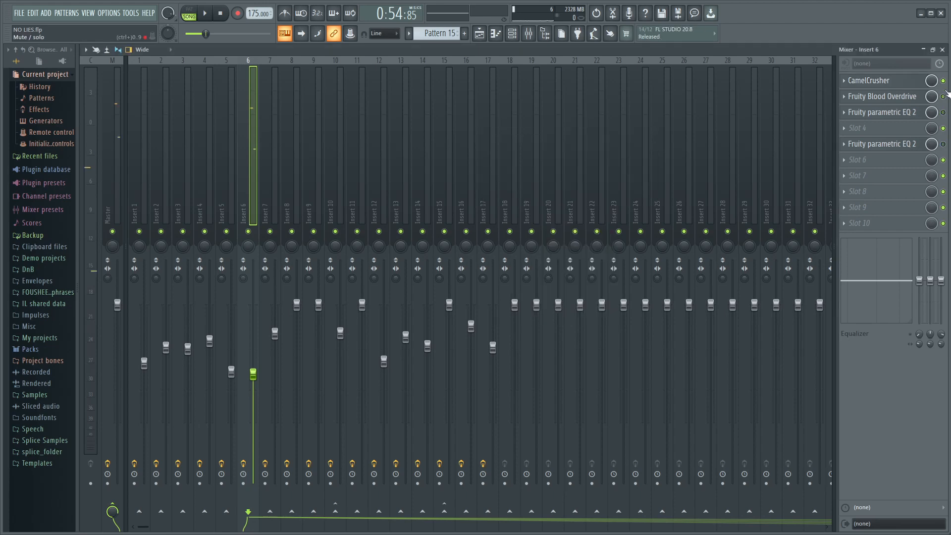
# Audition Insert 6 with its effects bypassed, and compare it with only CamelCrusher enabled
pyautogui.press('space')
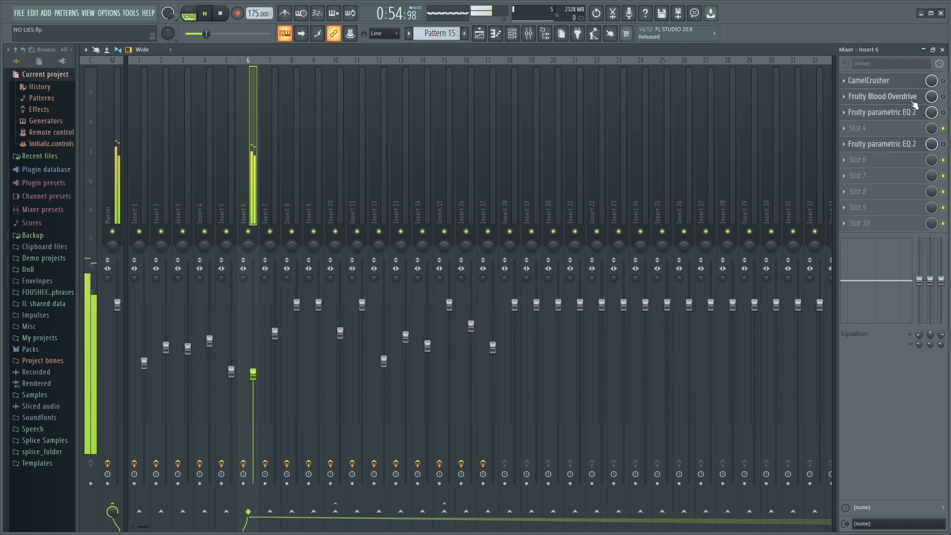
pyautogui.press('space')
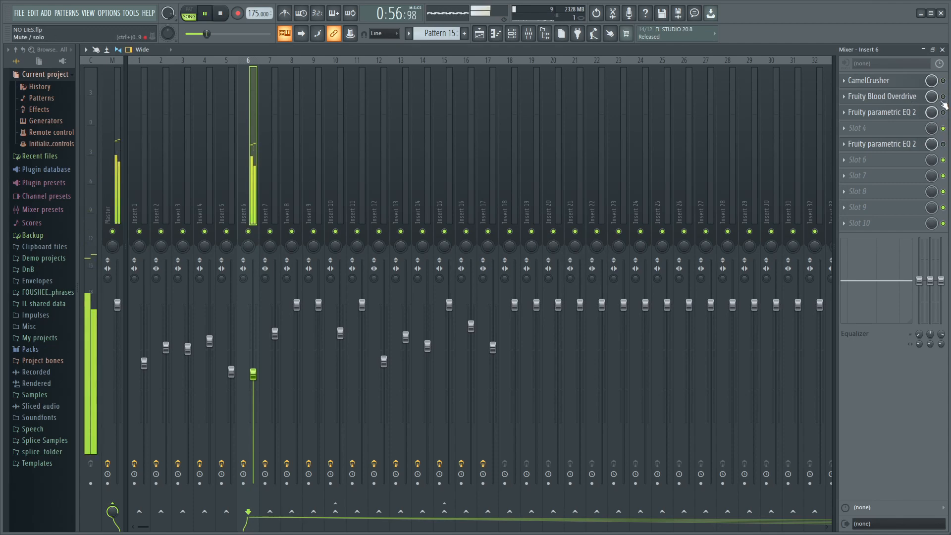
pyautogui.press('space')
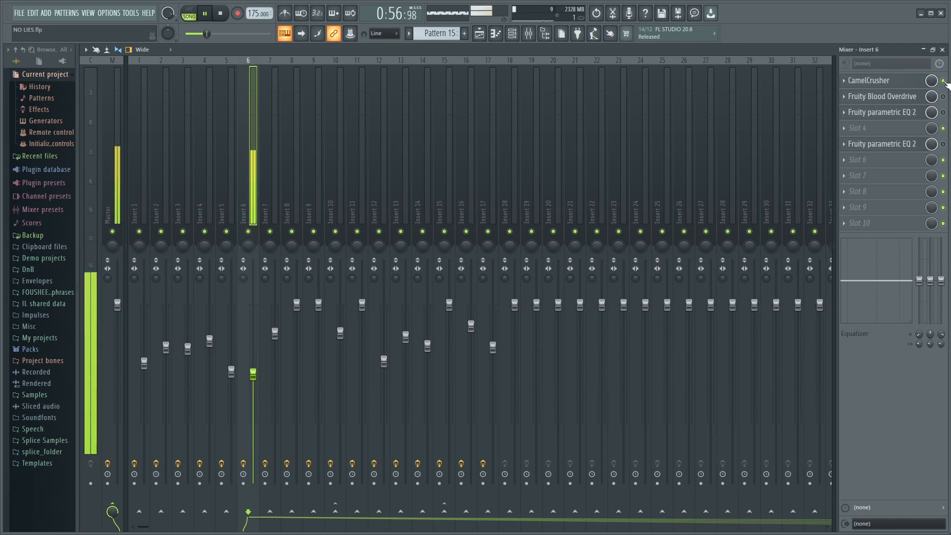
pyautogui.press('space')
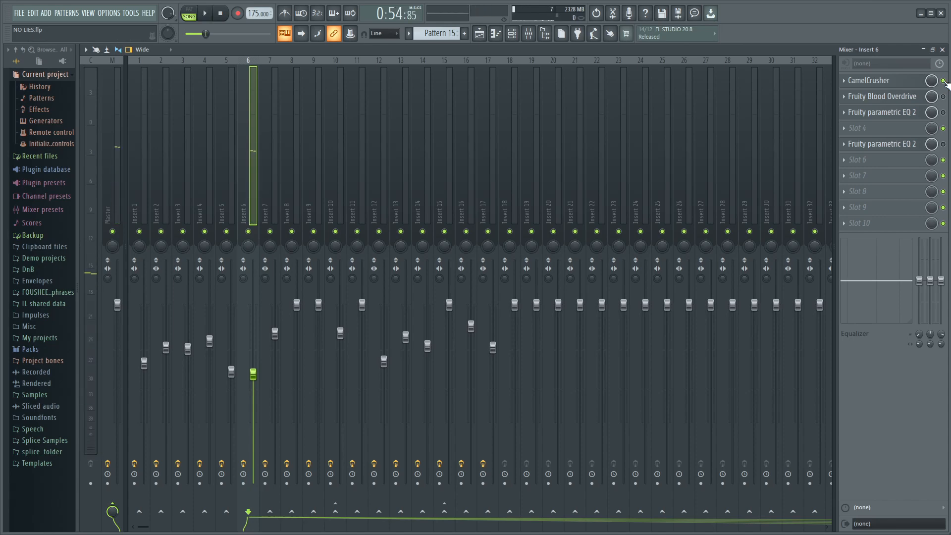
# Inspect the Fruity Blood Overdrive and slot 3 Fruity parametric EQ 2 settings on Insert 6, moving the EQ window aside
pyautogui.click(891, 98)
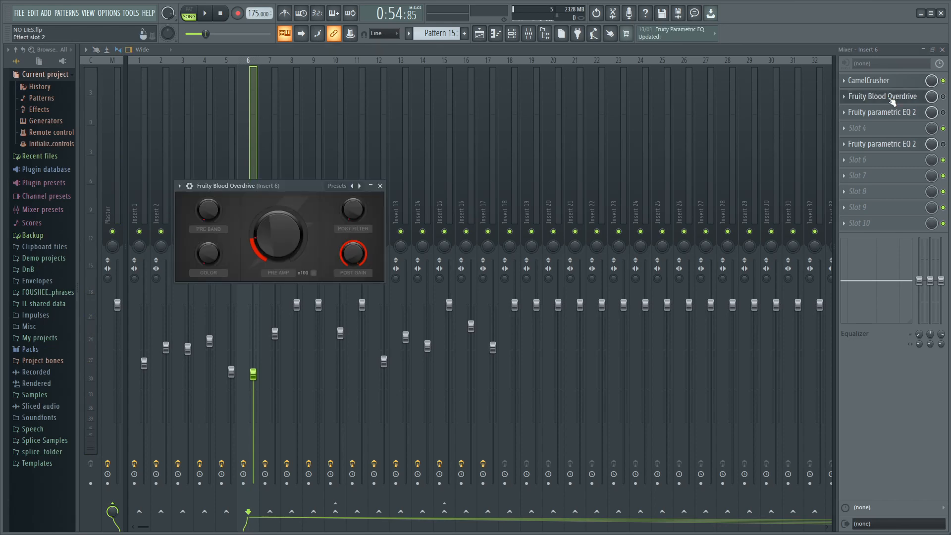
pyautogui.click(891, 112)
pyautogui.press('space')
pyautogui.press('space')
pyautogui.moveTo(298, 95); pyautogui.dragTo(613, 115)
pyautogui.press('space')
pyautogui.press('space')
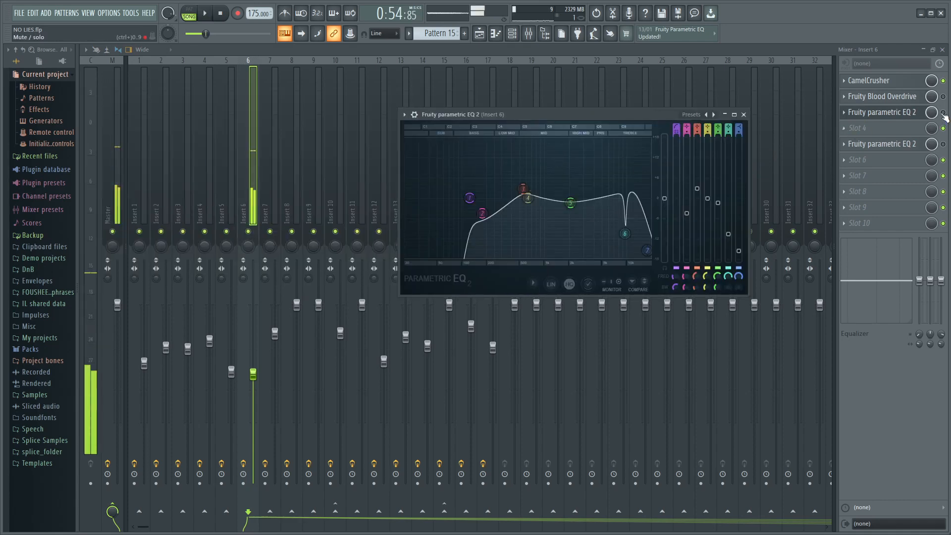
# Re-enable Fruity Blood Overdrive and the slot 3 Fruity parametric EQ 2 on Insert 6 while auditioning the bass
pyautogui.click(943, 113)
pyautogui.press('space')
pyautogui.click(942, 113)
pyautogui.click(942, 97)
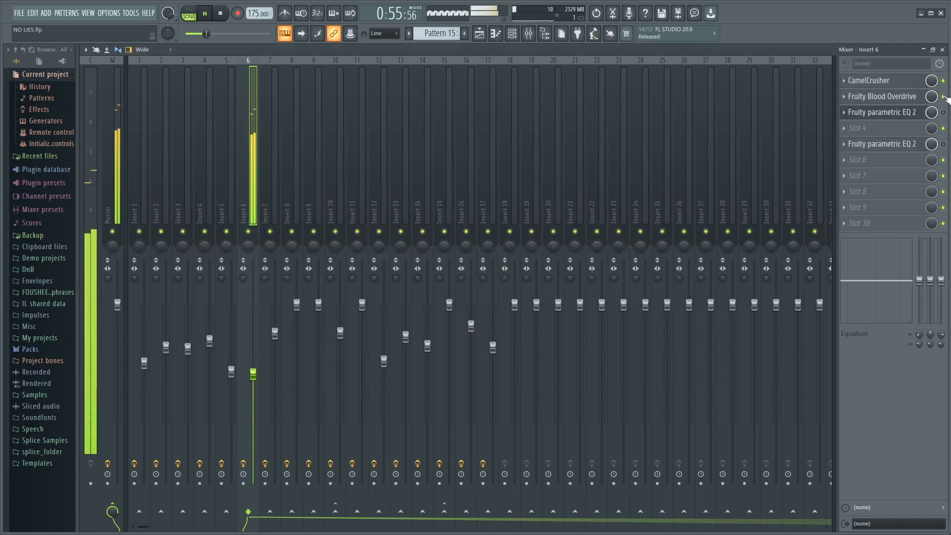
pyautogui.click(943, 112)
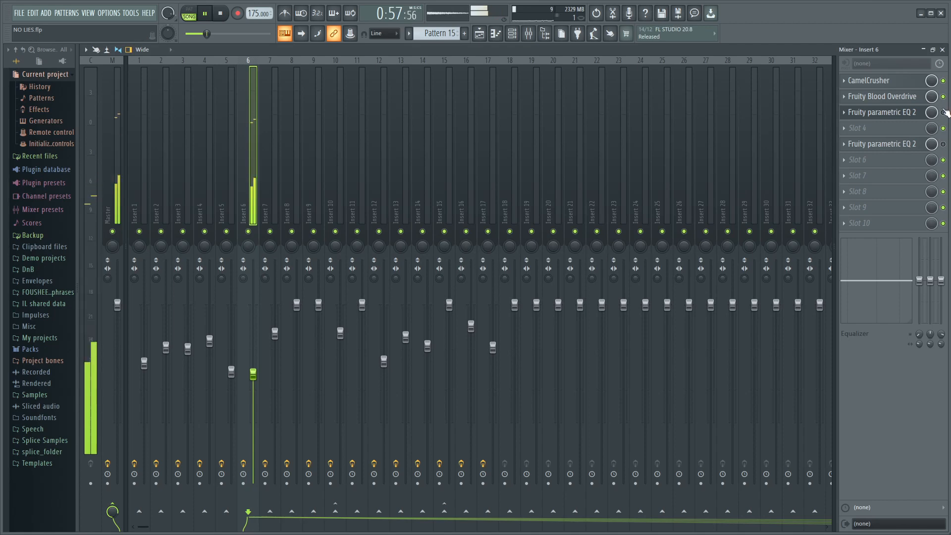
pyautogui.press('space')
# Inspect the slot 3 and slot 5 Fruity parametric EQ 2 curves on Insert 6, and return to the playlist
pyautogui.click(886, 112)
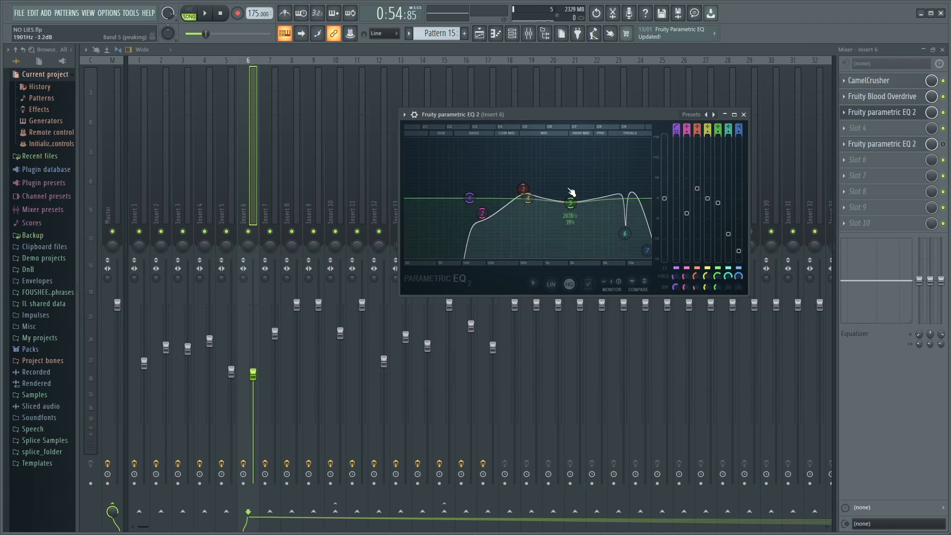
pyautogui.moveTo(626, 232)
pyautogui.mouseDown()
pyautogui.moveTo(623, 145)
pyautogui.moveTo(638, 144)
pyautogui.moveTo(624, 152)
pyautogui.moveTo(624, 231)
pyautogui.mouseUp()
pyautogui.press('space')
pyautogui.press('space')
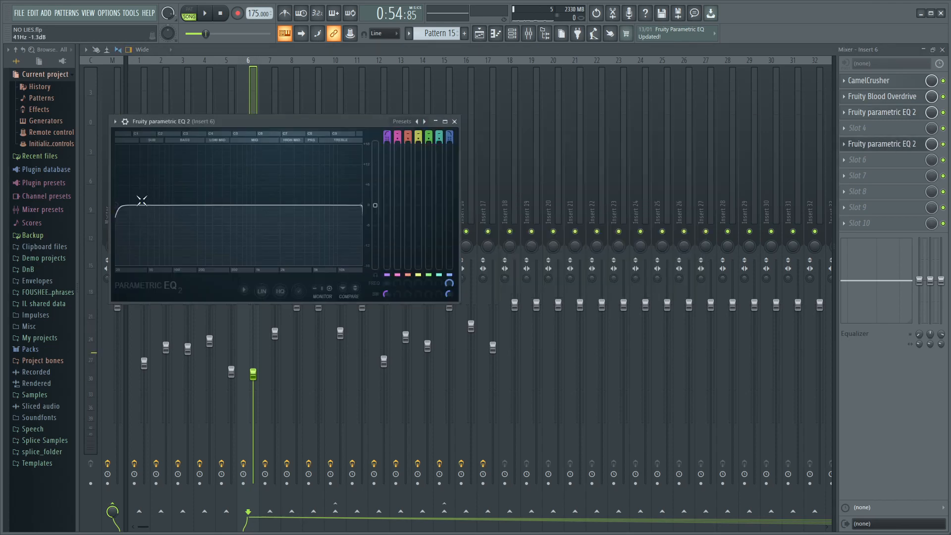
pyautogui.click(455, 123)
pyautogui.click(942, 49)
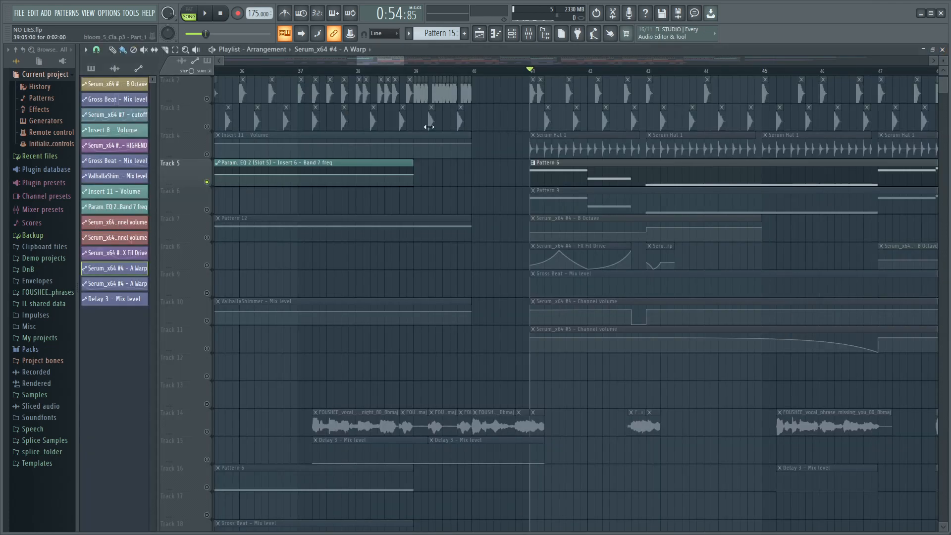
# Leave only Tracks 5 and 16 active, and audition Pattern 6 with its EQ band 7 frequency automation from bar 33
pyautogui.moveTo(372, 56); pyautogui.dragTo(358, 56)
pyautogui.scroll(-3, 365, 153)
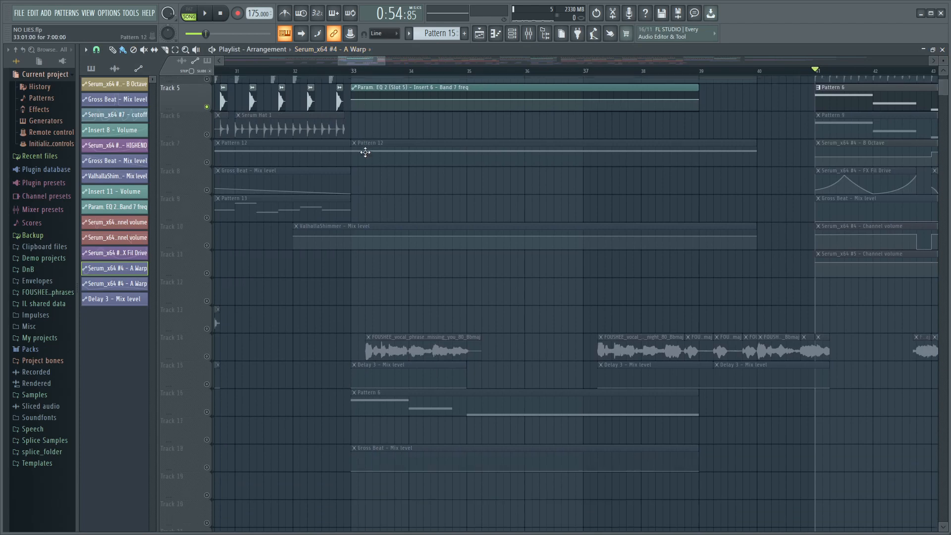
pyautogui.click(208, 406)
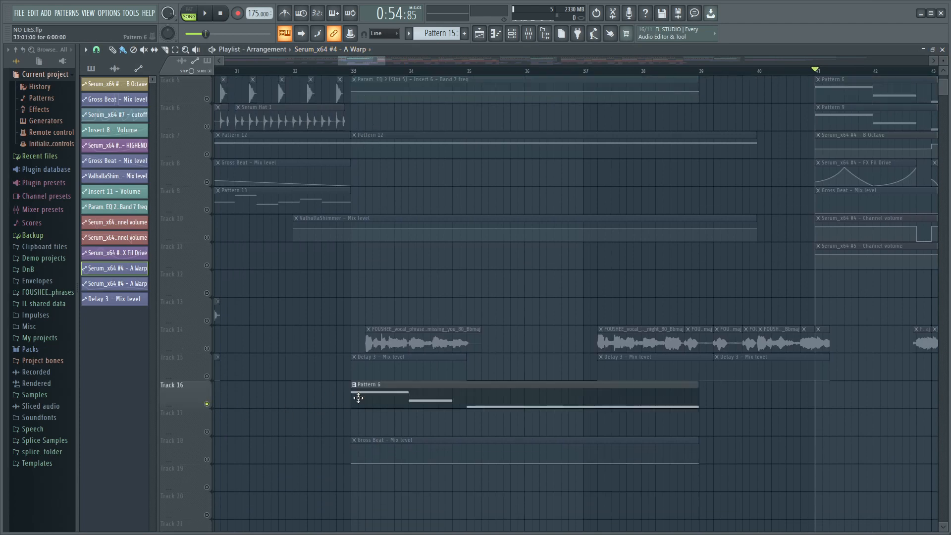
pyautogui.scroll(3, 274, 263)
pyautogui.click(207, 182)
pyautogui.press('space')
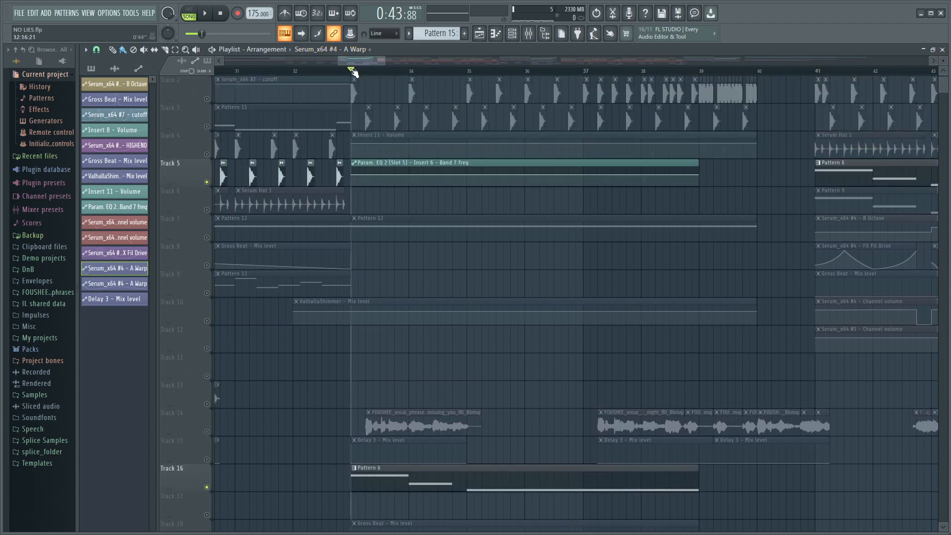
pyautogui.press('space')
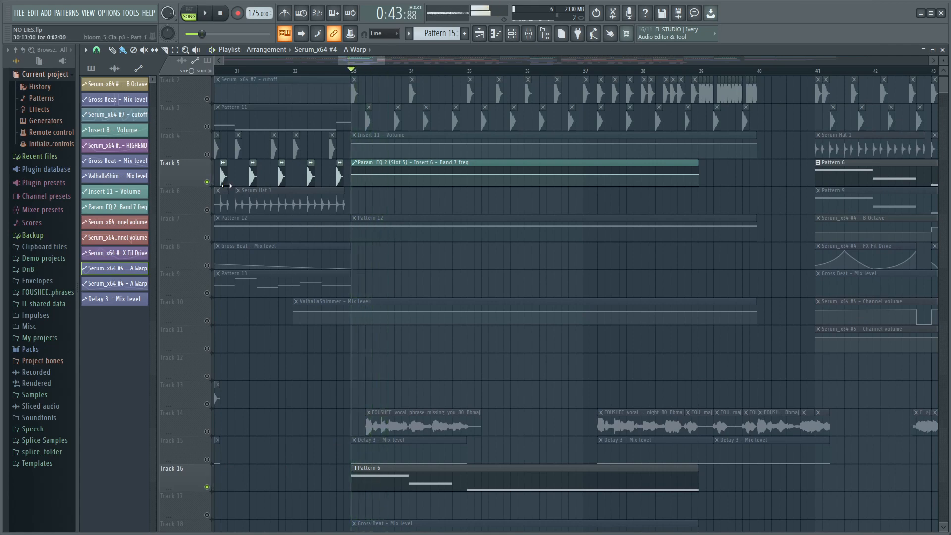
# Move the playback position to the start of the drop at bar 41
pyautogui.moveTo(339, 60); pyautogui.dragTo(369, 62)
pyautogui.click(368, 71)
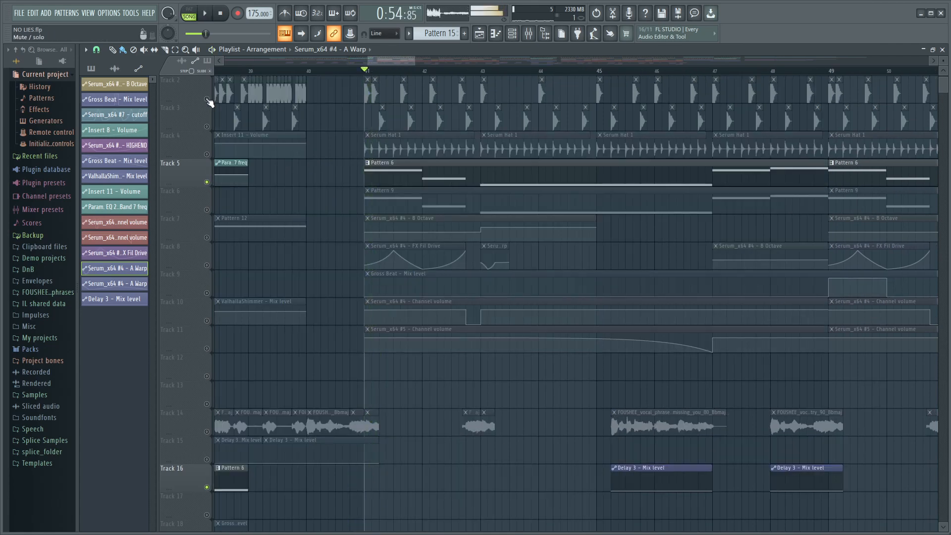